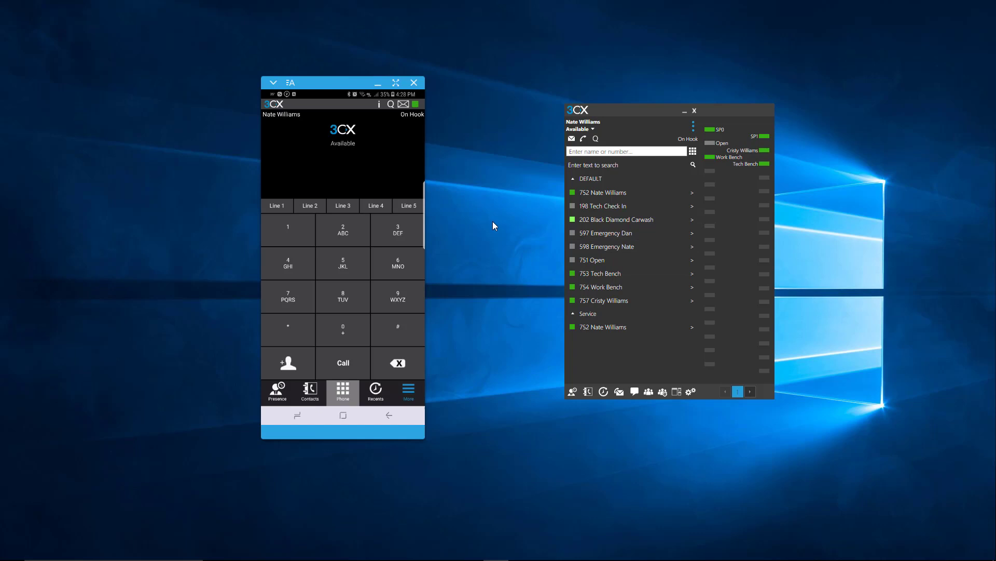
Step: Review the Available profile's call-forwarding settings in the mobile client, toggling Also Ring my Mobile on and back off
click(344, 148)
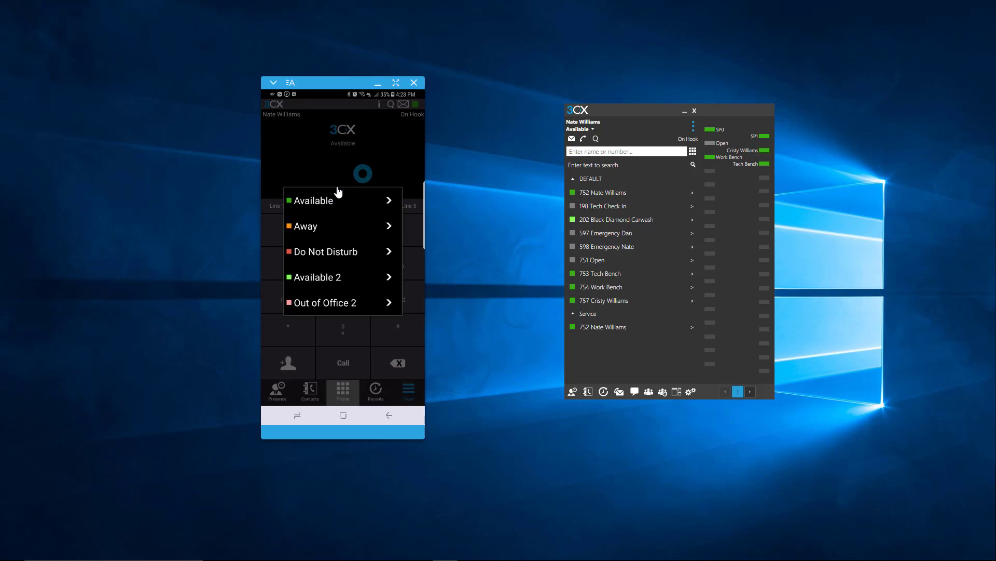
click(390, 201)
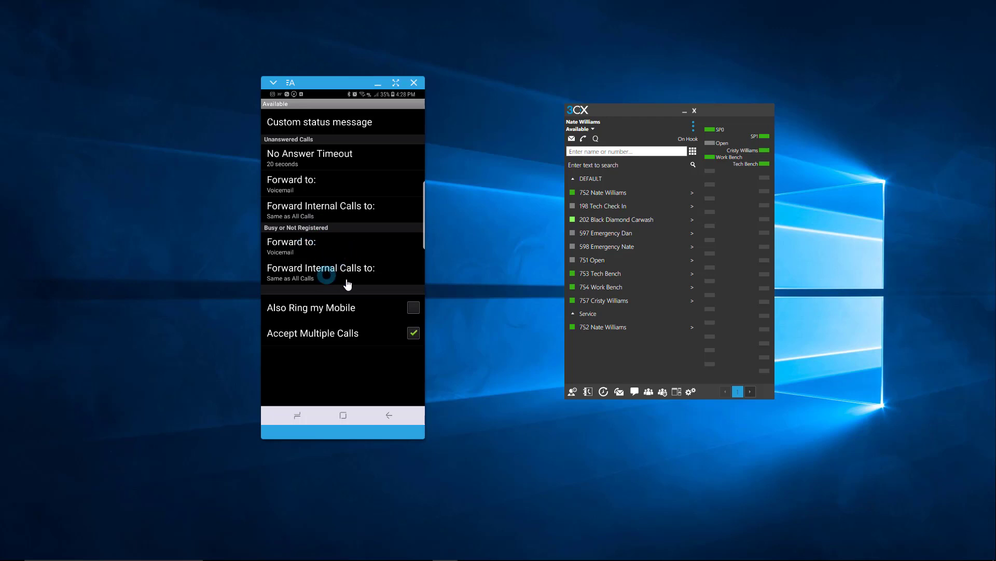
click(413, 311)
click(414, 311)
click(390, 419)
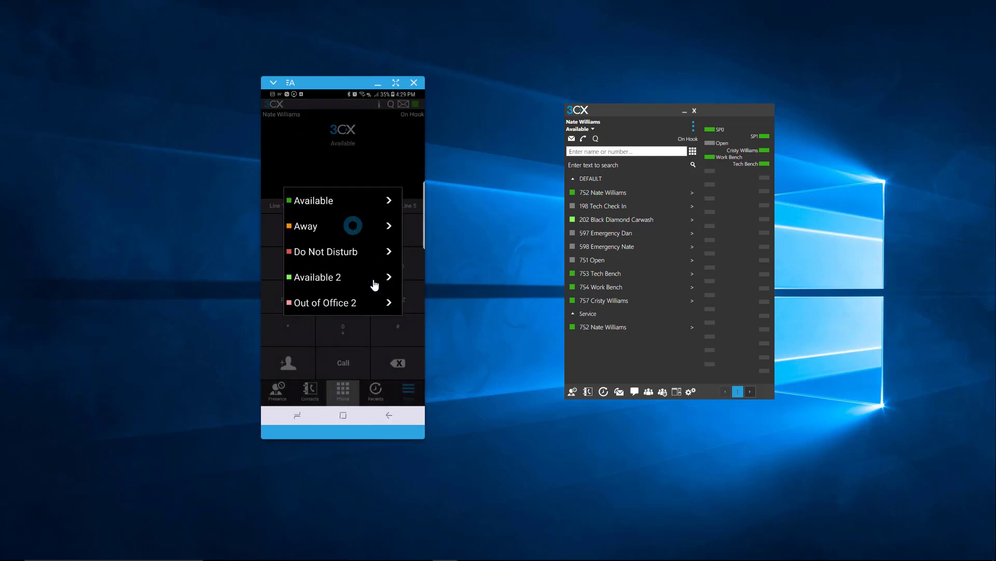
Step: Review the Available 2 profile's forwarding and Also Ring my Mobile settings, and return to the mobile client's keypad
click(378, 281)
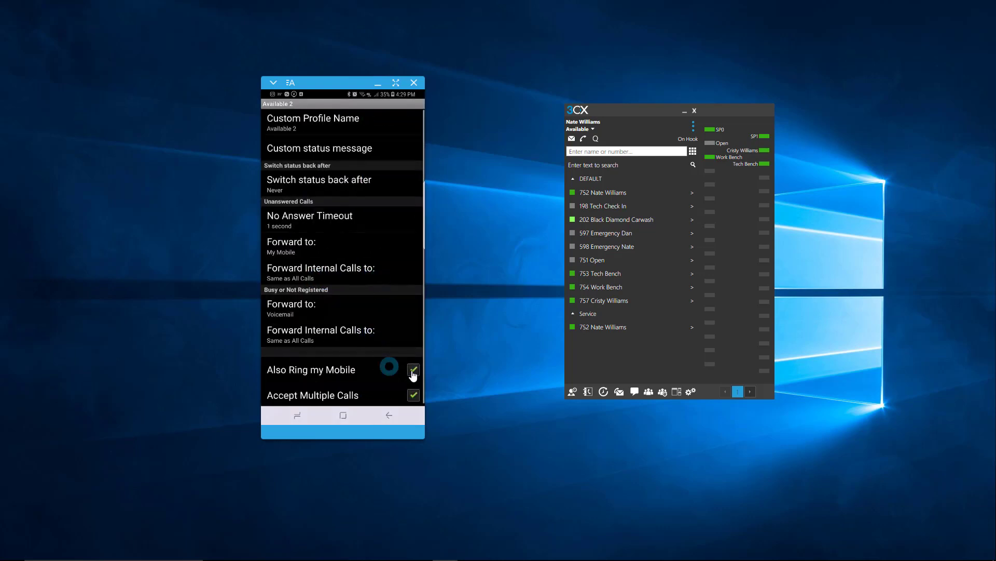
click(414, 370)
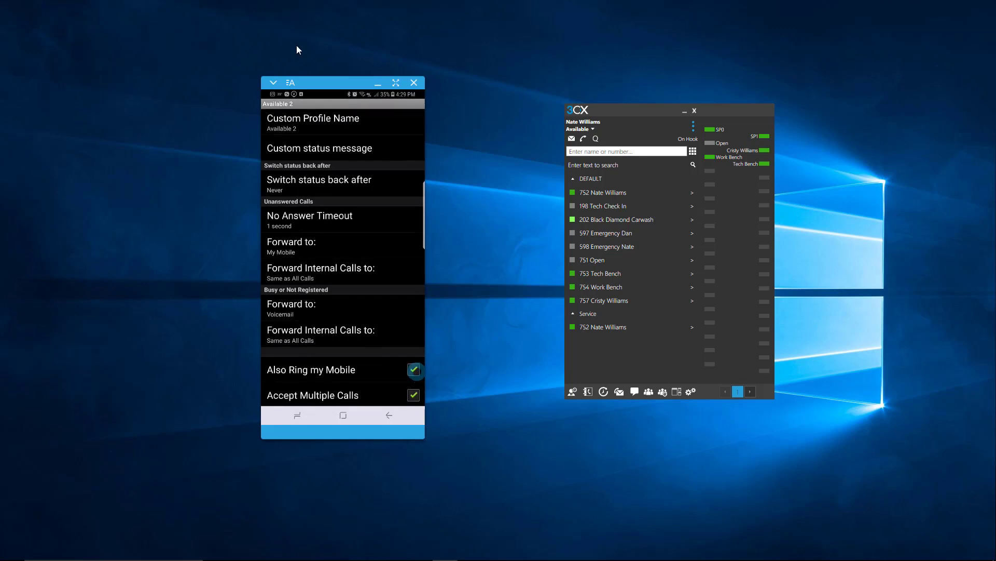
click(389, 417)
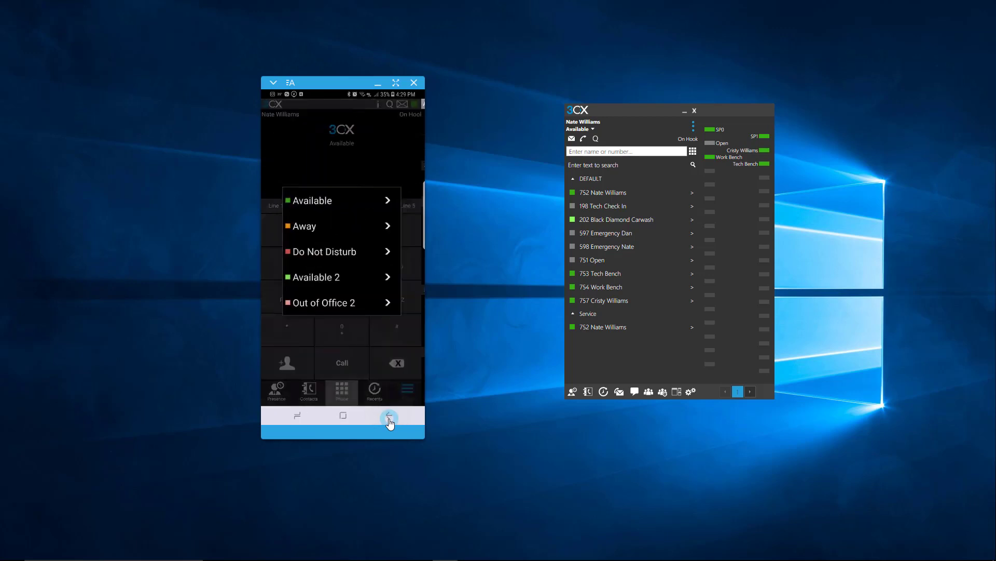
click(390, 417)
Step: Switch the status to Available 2 in the mobile client, and set it back to Available from the desktop client
click(347, 150)
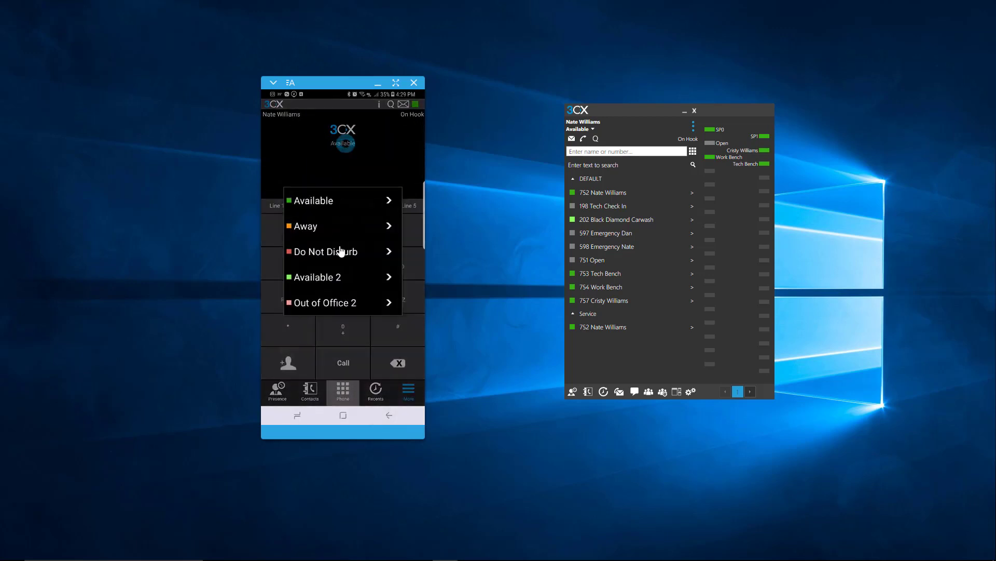
click(338, 283)
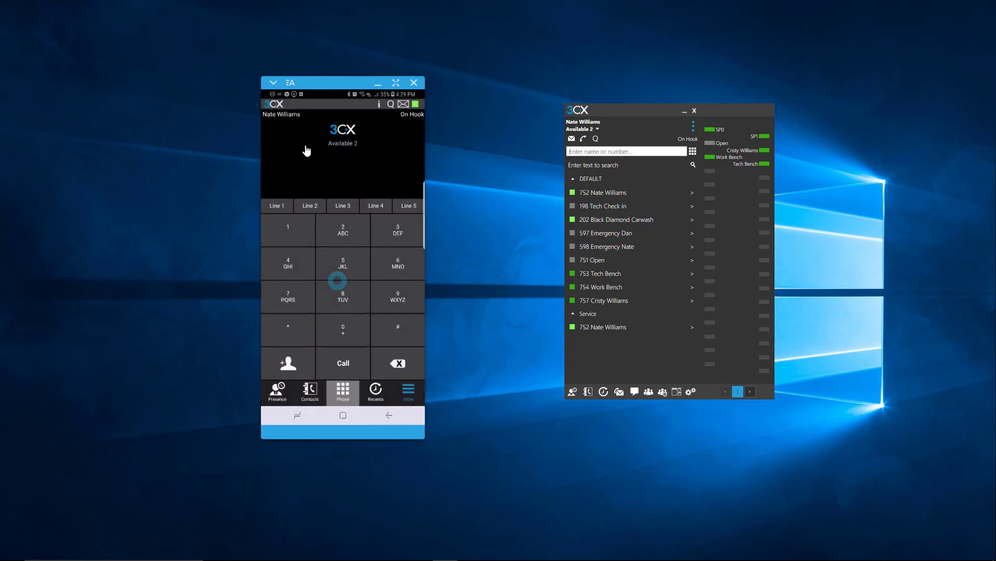
click(598, 130)
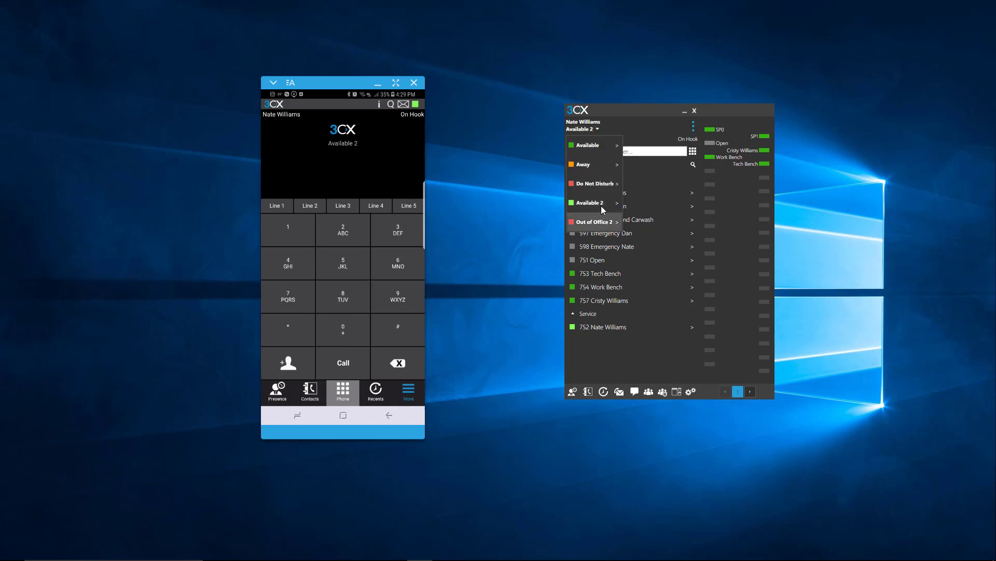
click(595, 146)
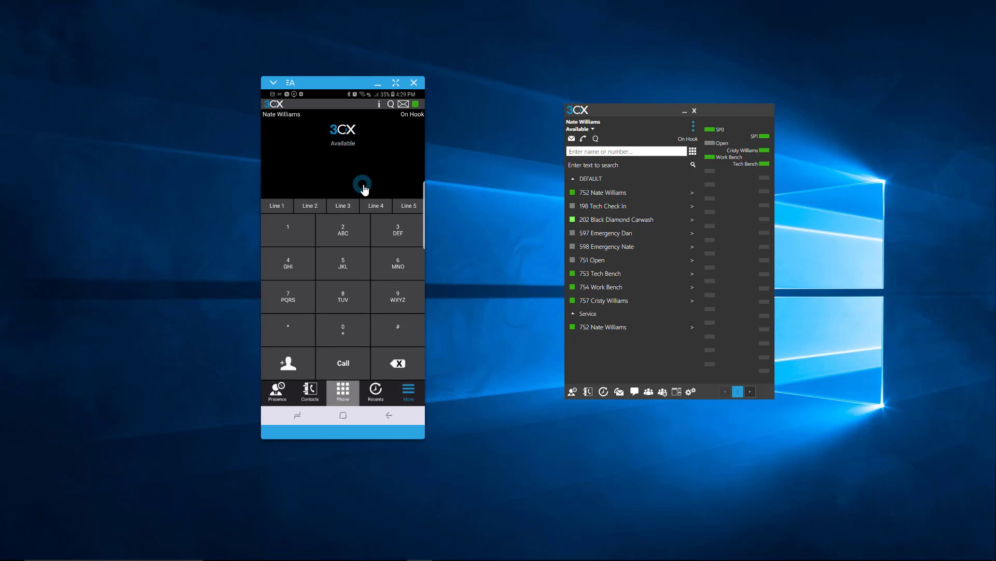
Step: Examine the contact options in the mobile Presence list for Tech Bench and the colleague listed just above the Service group
click(277, 393)
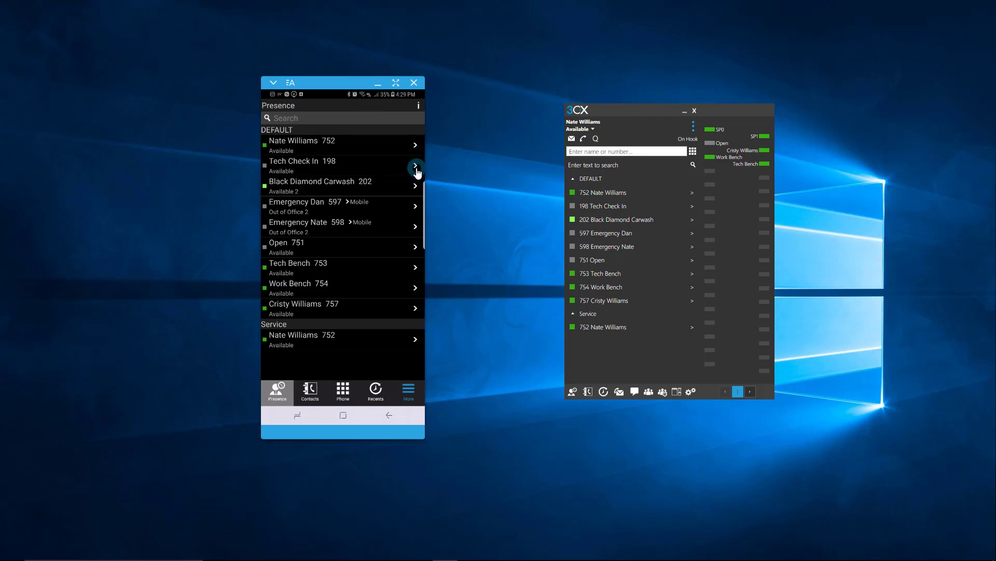
click(416, 267)
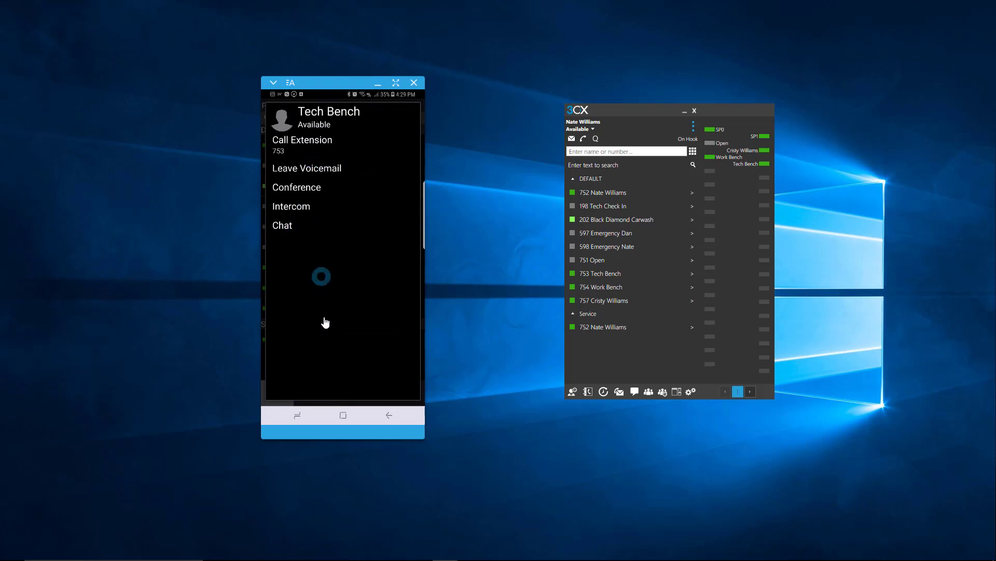
click(391, 416)
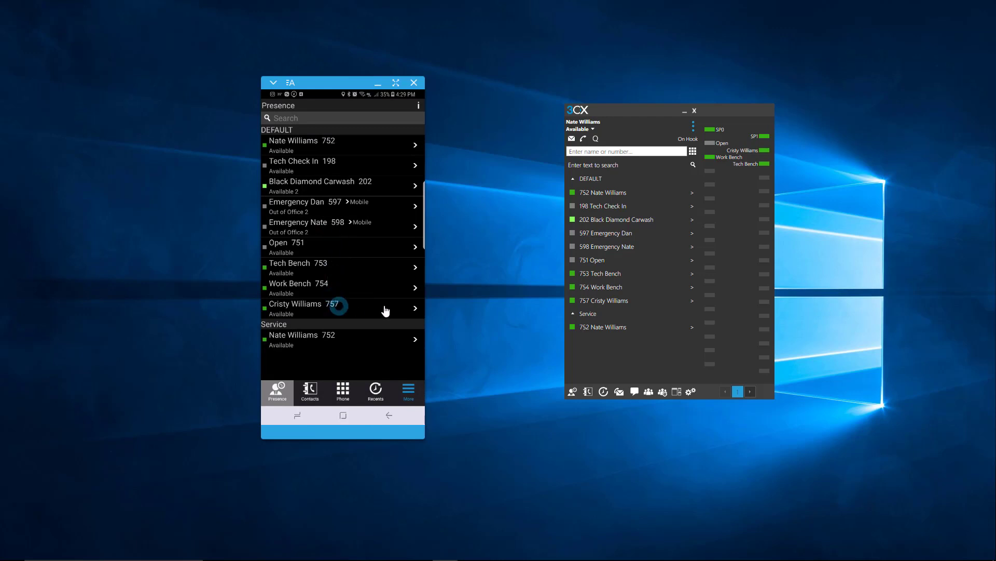
click(415, 311)
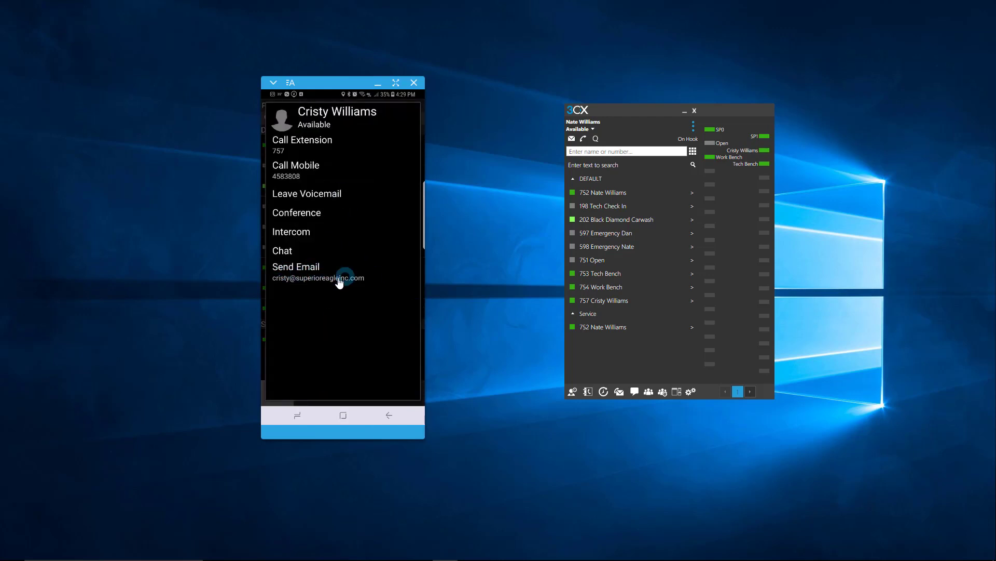
click(386, 416)
Step: Look through the mobile client's contacts and its call history filtered by all, received, outgoing and missed calls
click(310, 390)
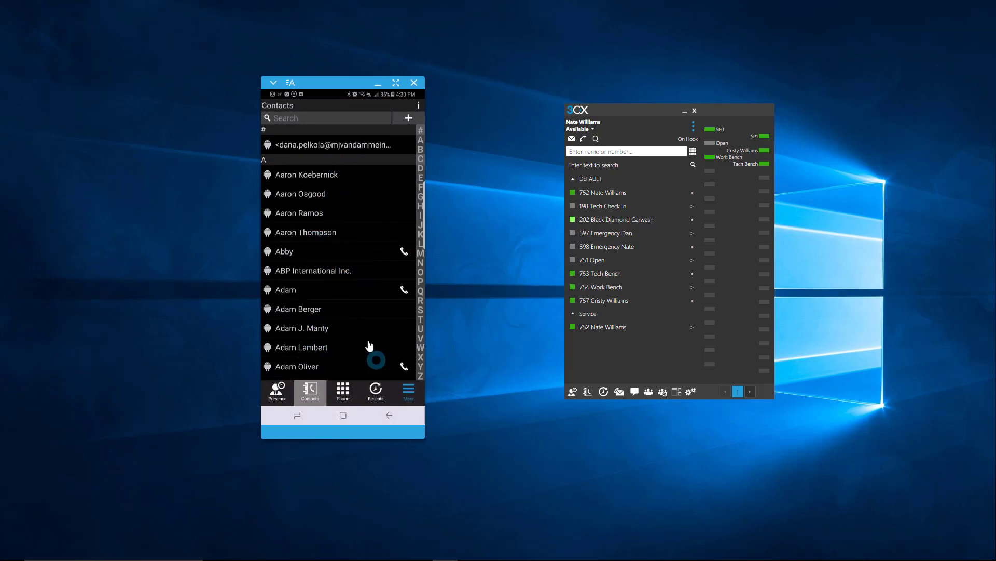
click(343, 390)
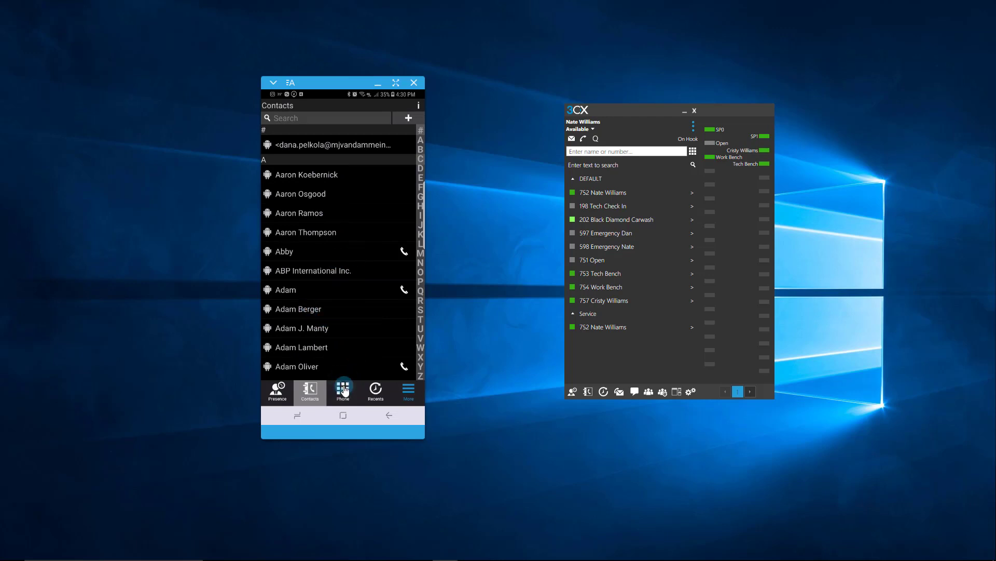
click(375, 390)
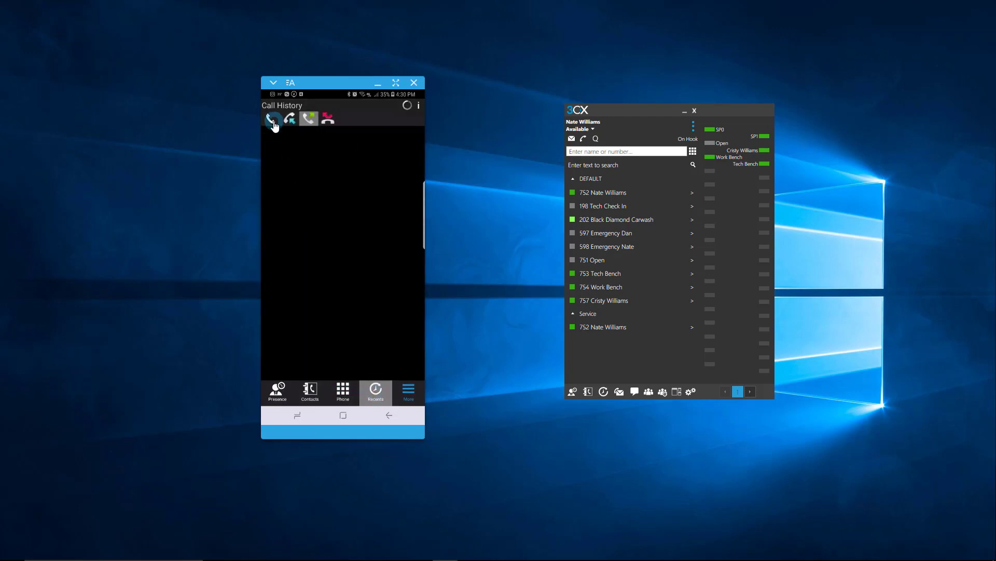
click(272, 120)
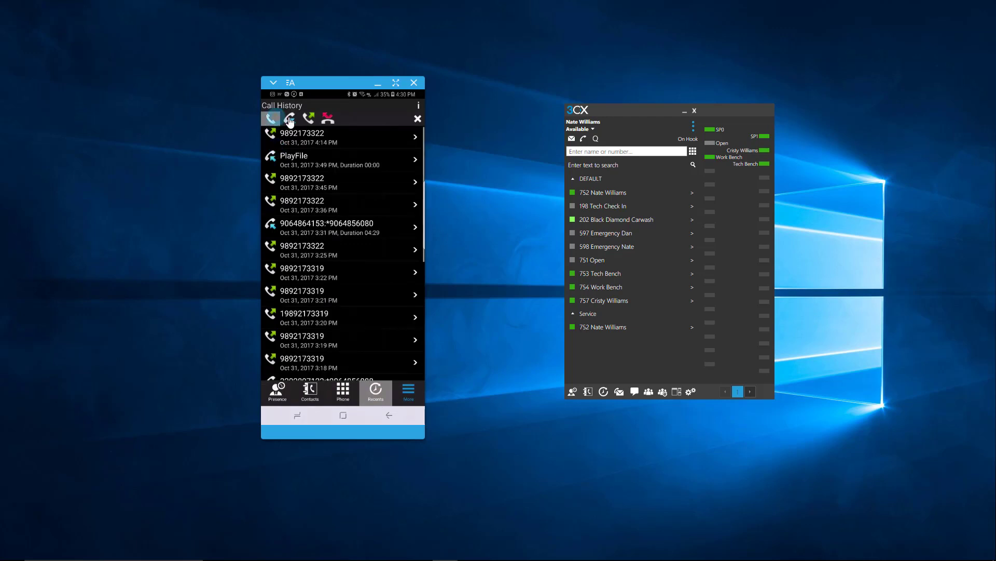
click(289, 119)
click(309, 119)
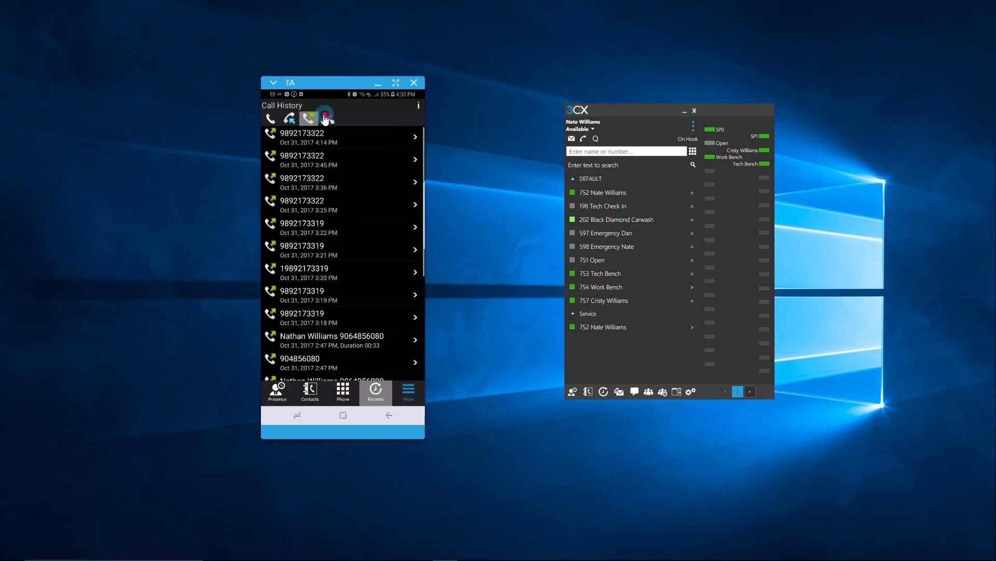
click(328, 118)
Step: View the voicemail list in the mobile client and the available actions for its message, without choosing any
click(410, 398)
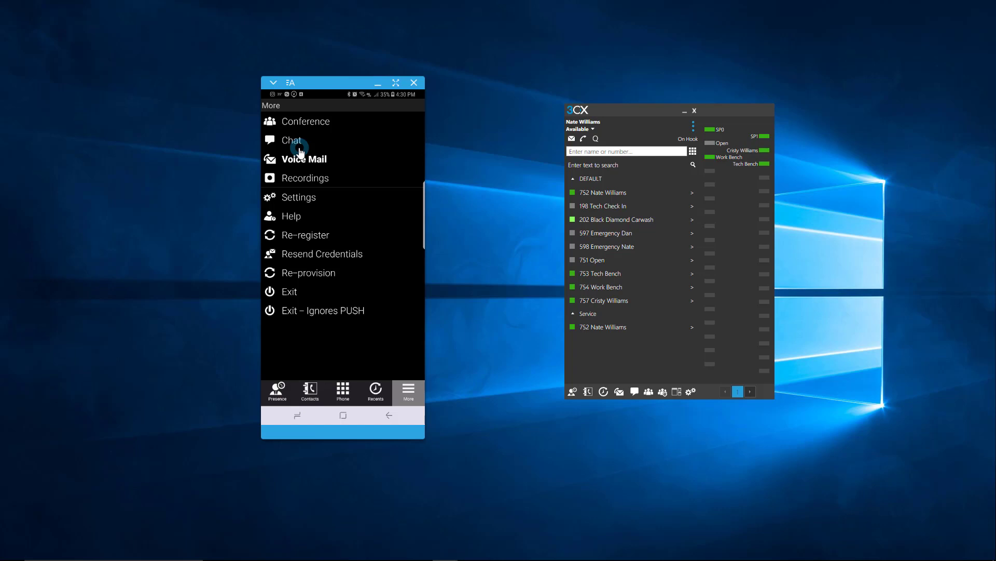
click(313, 162)
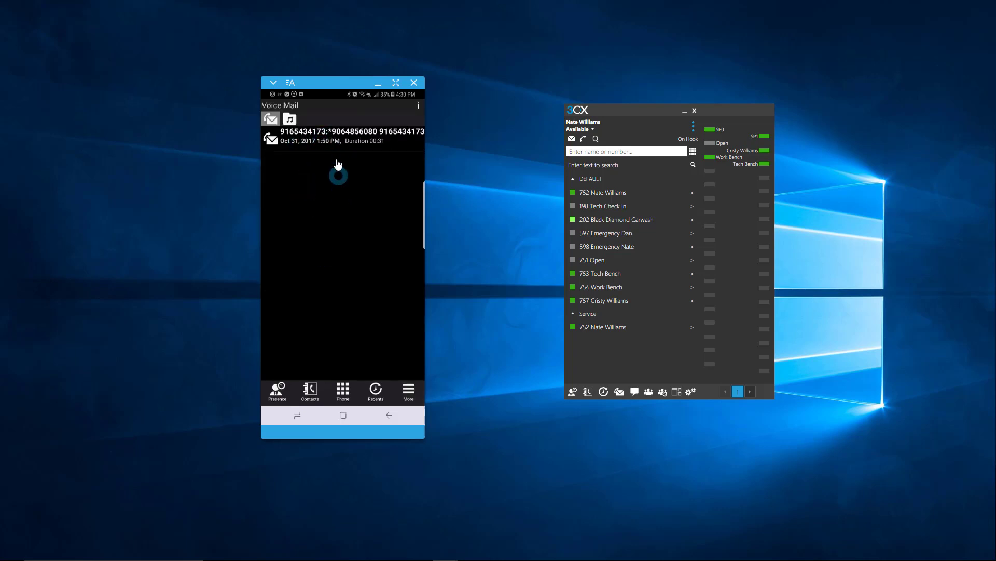
click(344, 147)
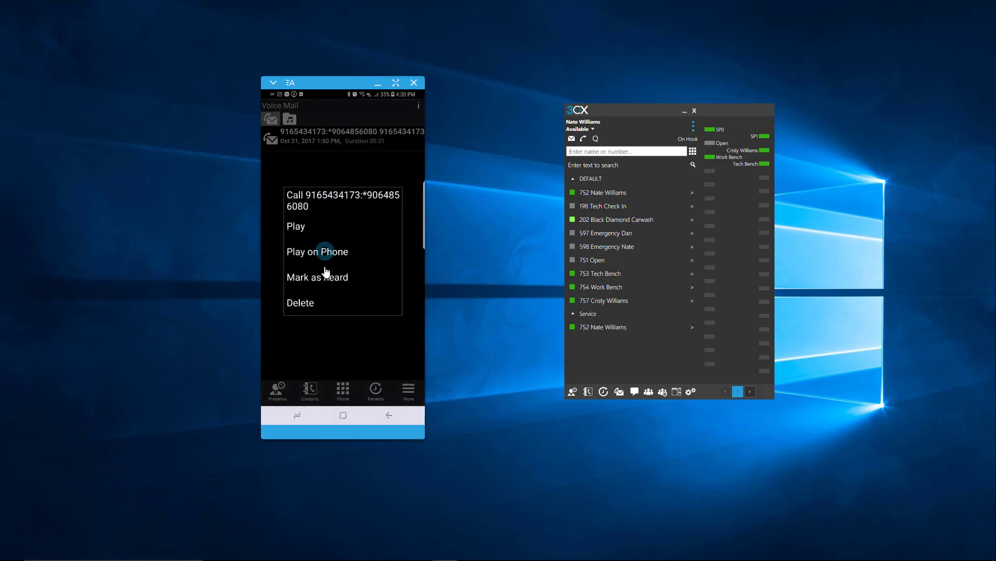
click(334, 168)
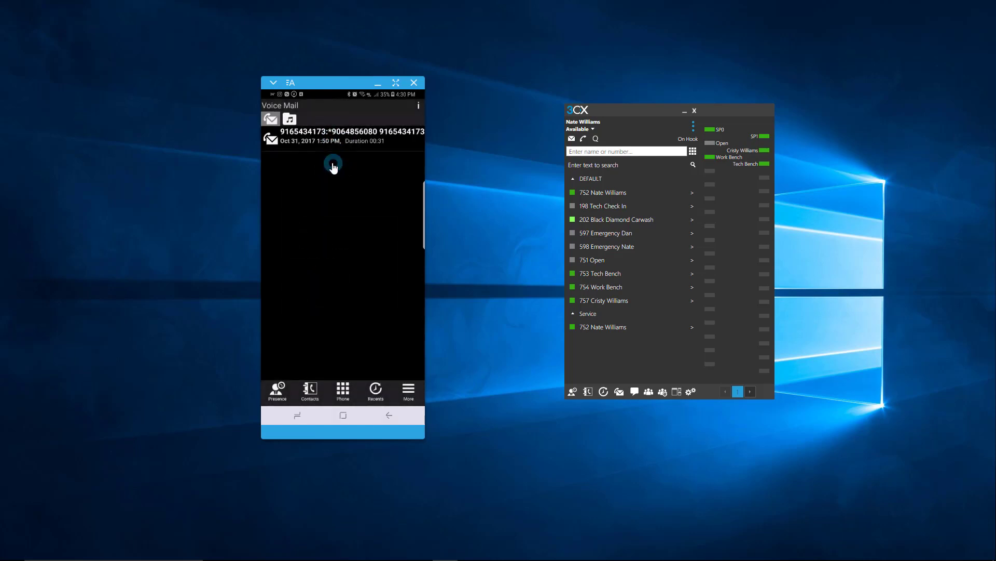
Step: Check the voicemail greeting assignments for each profile status and the greeting recording option, and return to the keypad
click(289, 121)
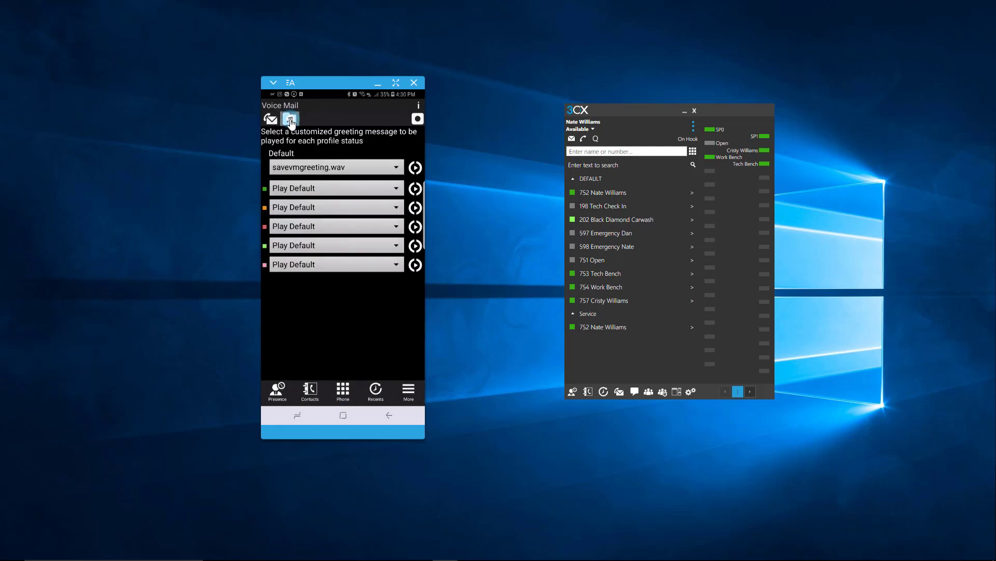
click(421, 120)
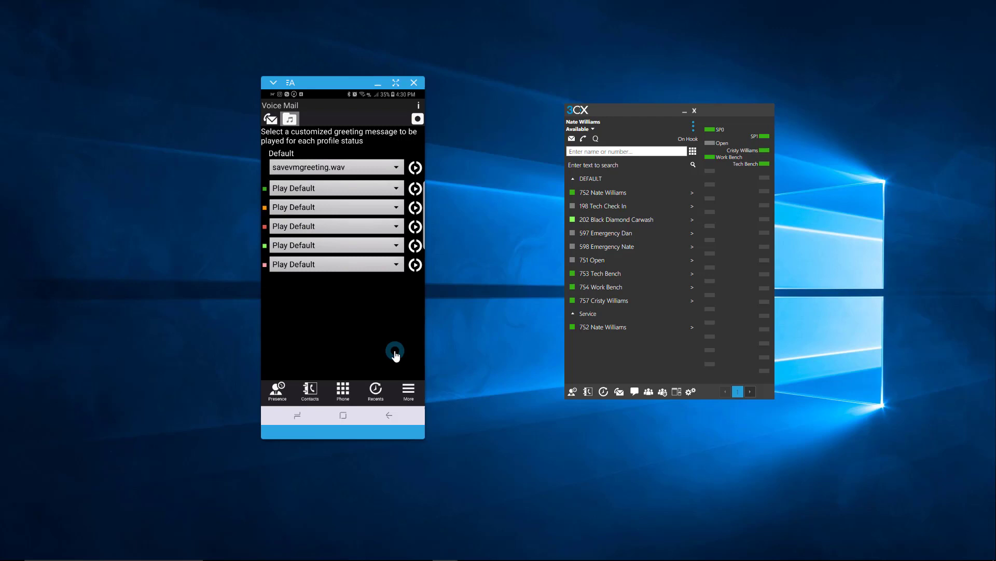
click(346, 397)
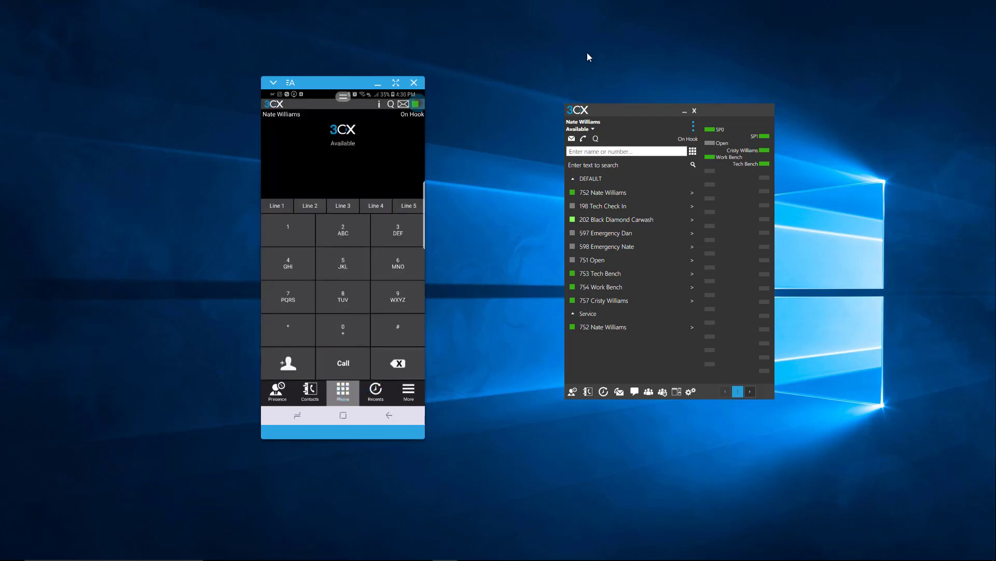
Step: Move the desktop client closer to the phone window and view its Available profile settings, leaving without changes
drag(628, 110, 575, 110)
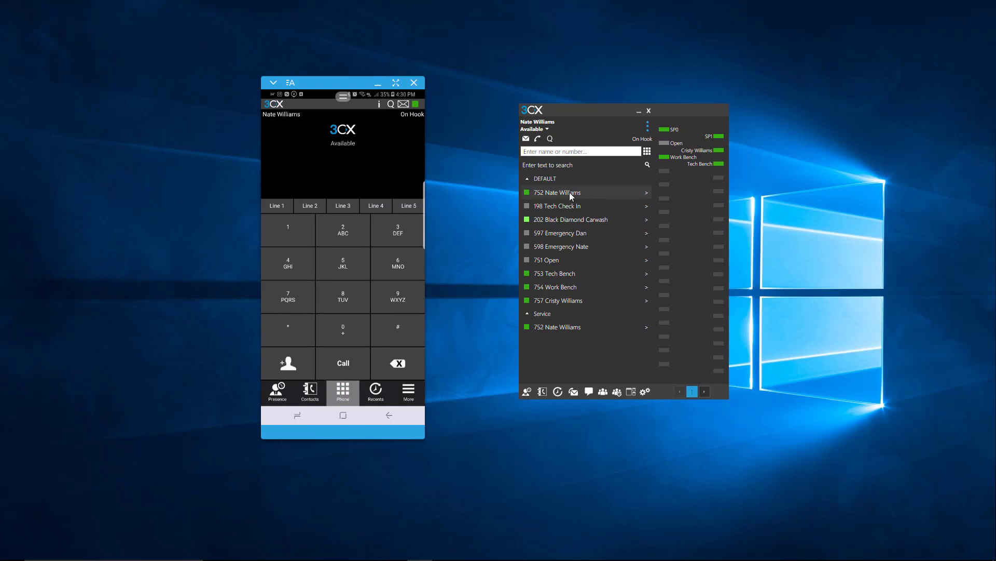
click(547, 129)
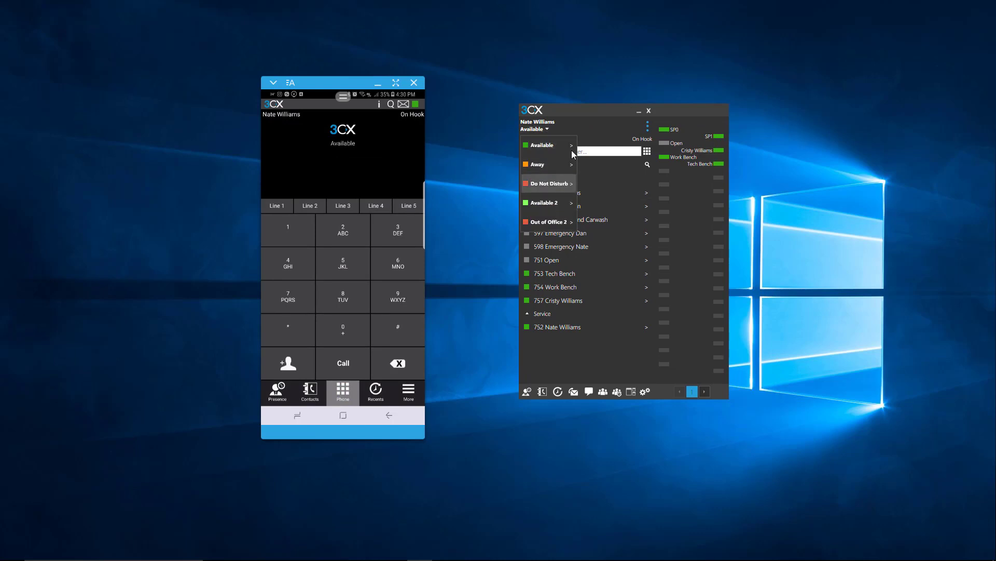
click(572, 146)
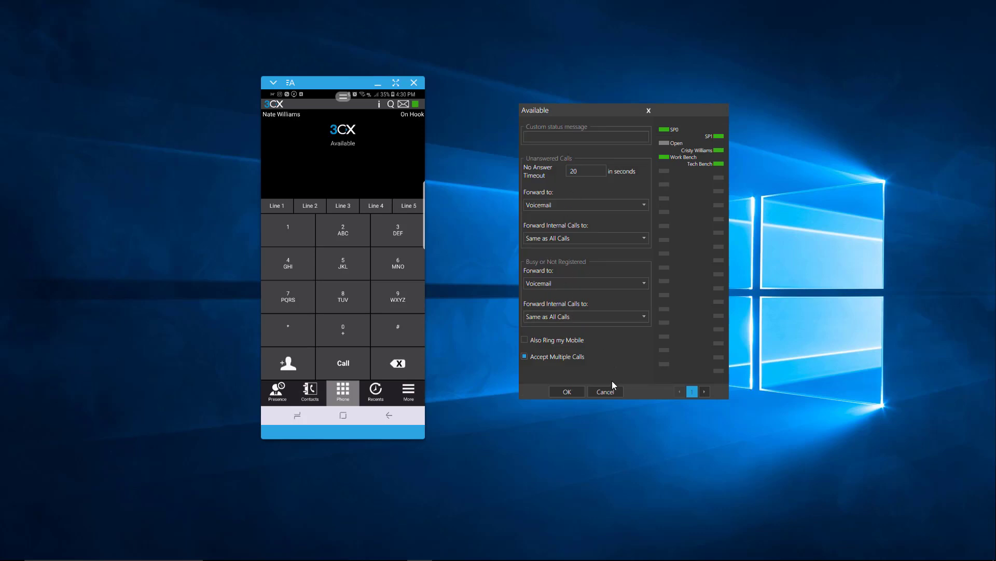
click(612, 388)
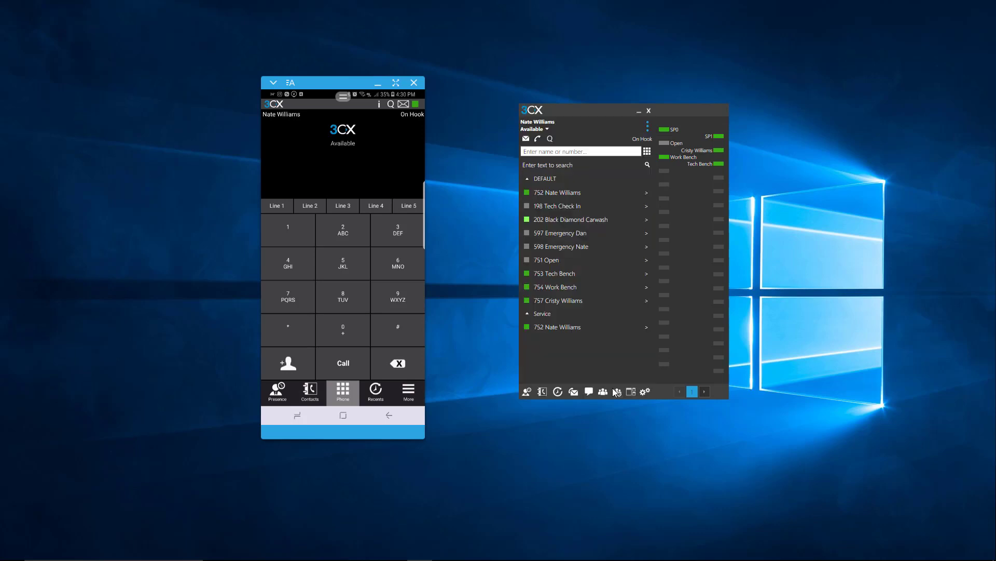
Step: Examine the desktop client's contact list, options menu and settings list, and return to the contacts
click(544, 392)
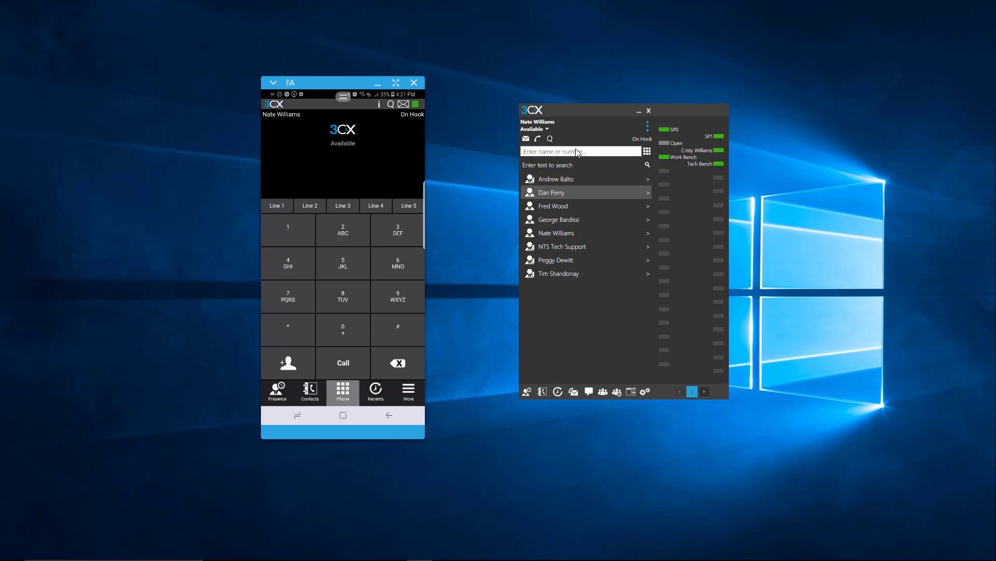
click(647, 125)
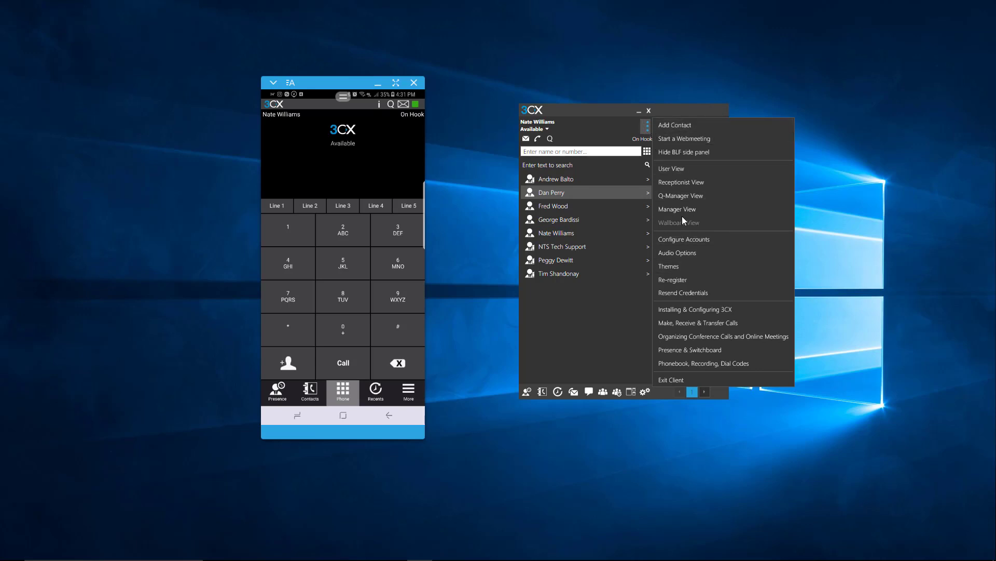
click(602, 363)
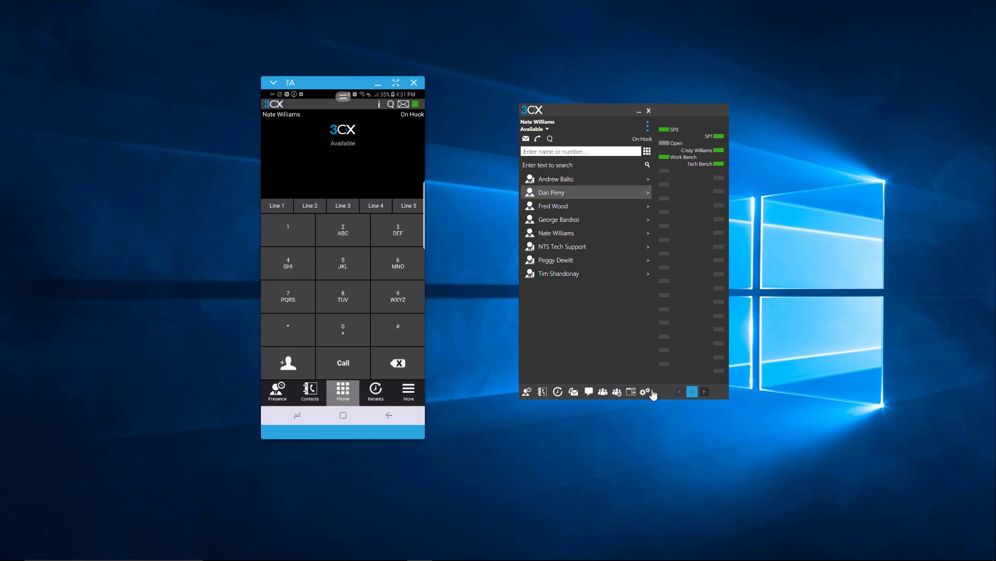
click(646, 392)
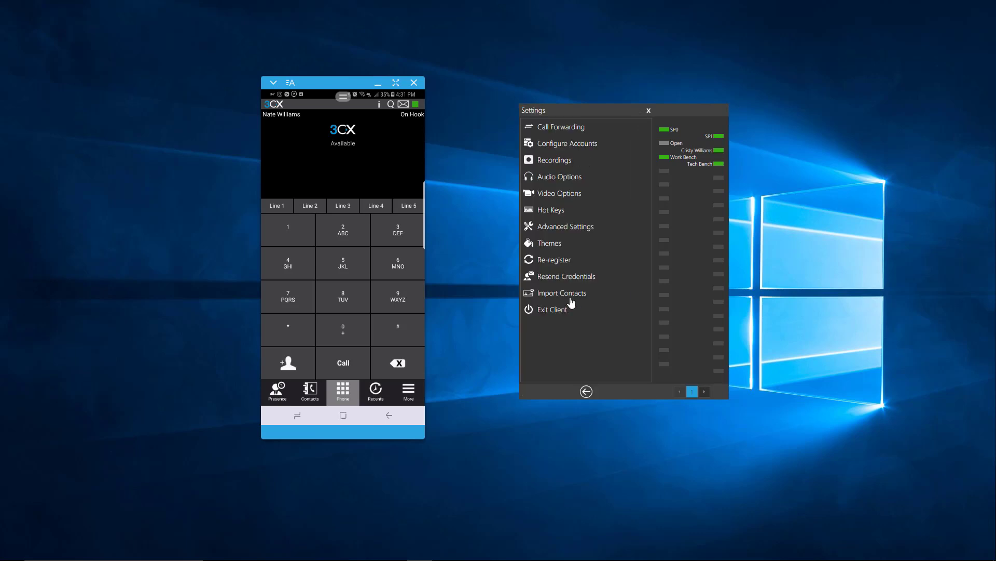
click(587, 392)
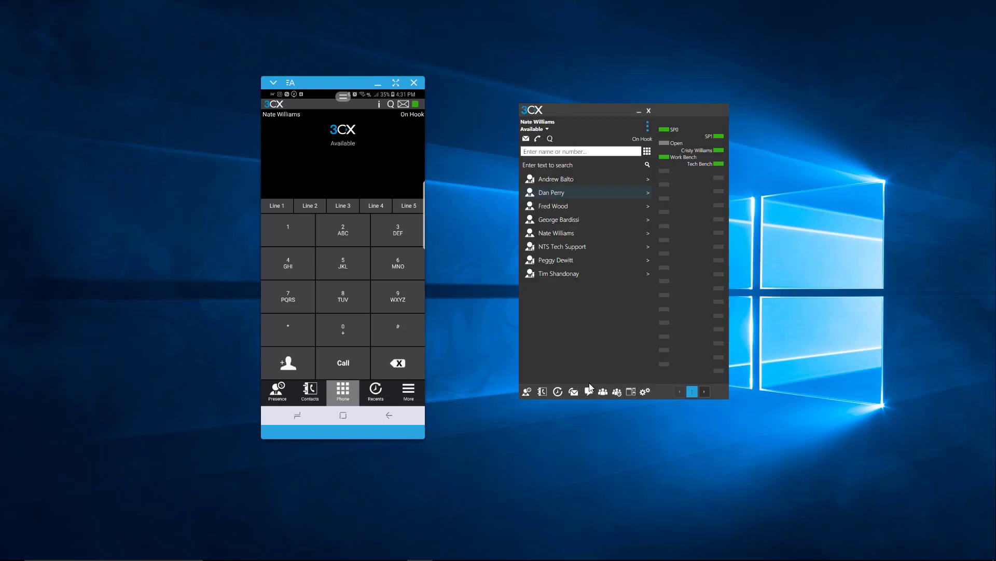
Step: Browse the desktop client's call history through its different call-type filters
click(558, 391)
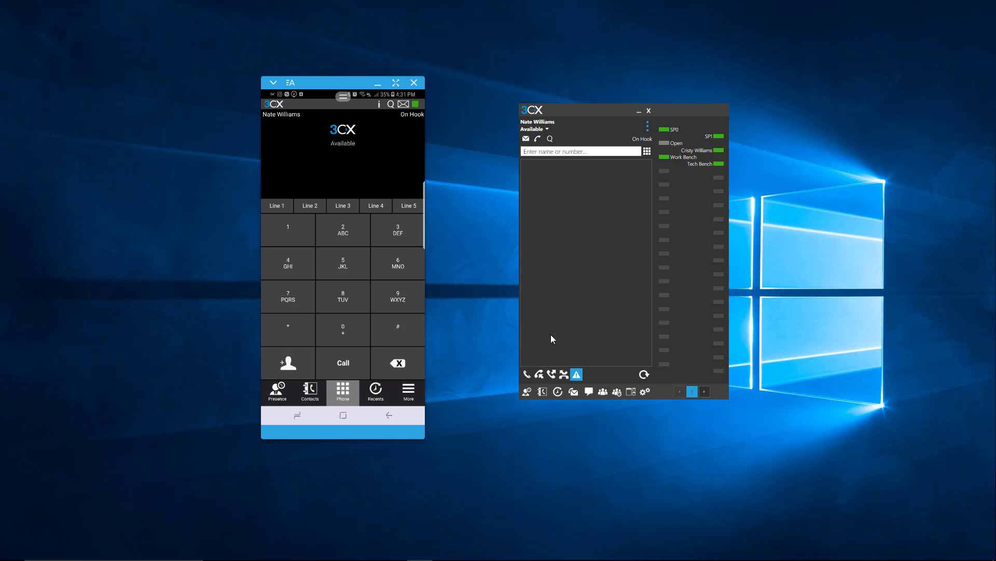
click(539, 374)
click(551, 374)
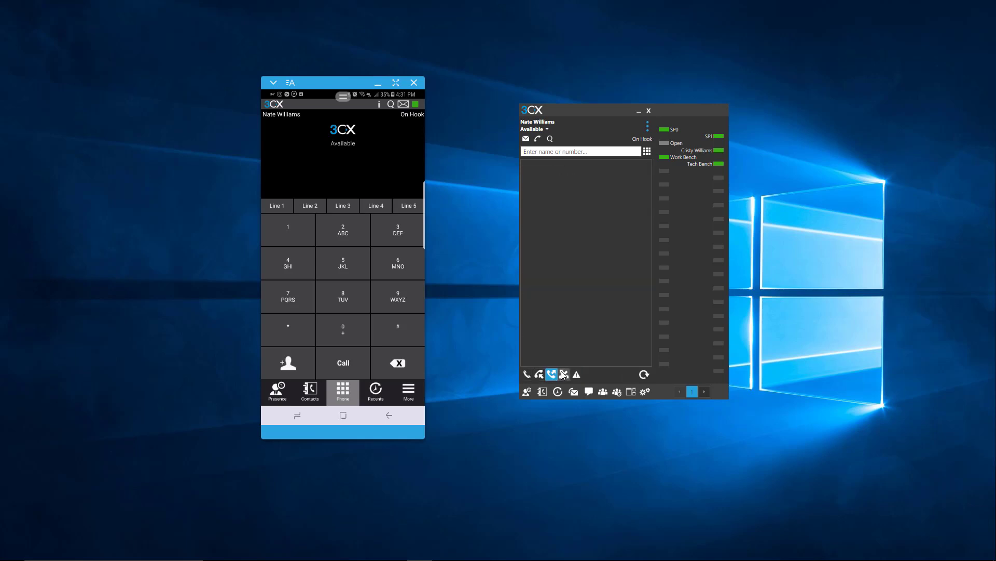
click(564, 374)
click(579, 375)
Step: View the desktop client's voicemail list and its greeting assignments for each profile status
click(574, 393)
drag(574, 395, 587, 384)
click(588, 383)
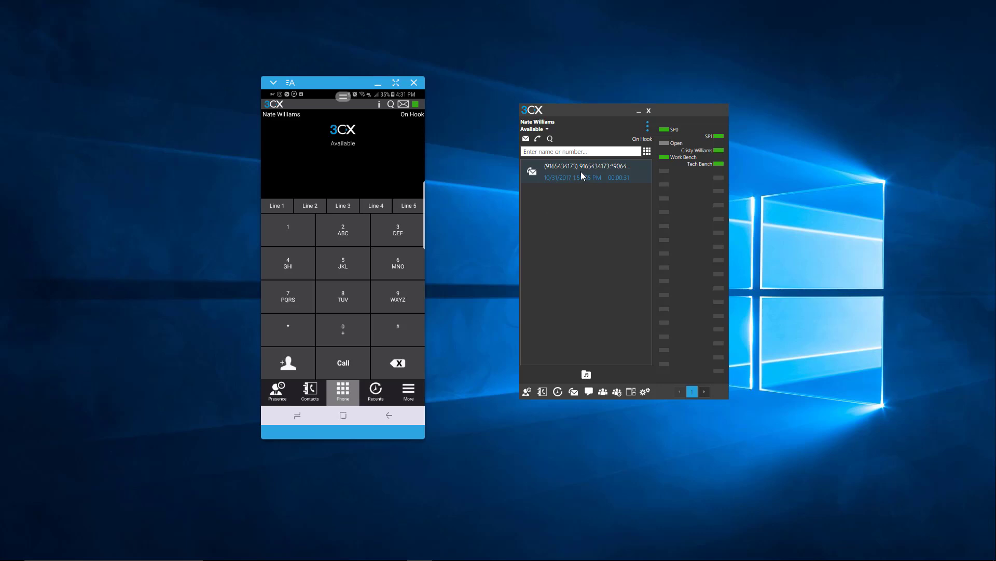
click(587, 382)
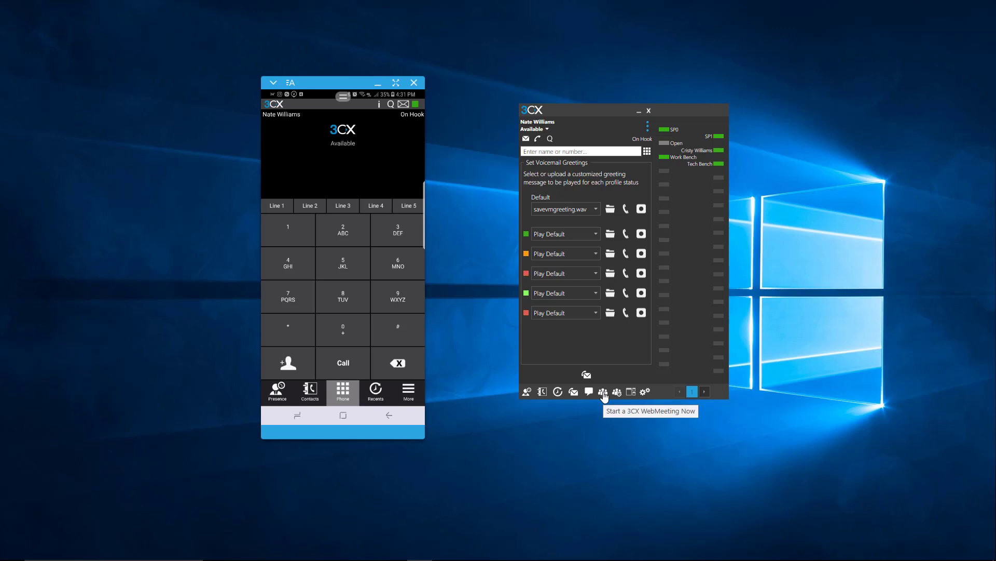
Step: Try the Create Conference form with subject "asdfadf" and notes "asdfasdf", leaving without starting or scheduling the conference
click(617, 392)
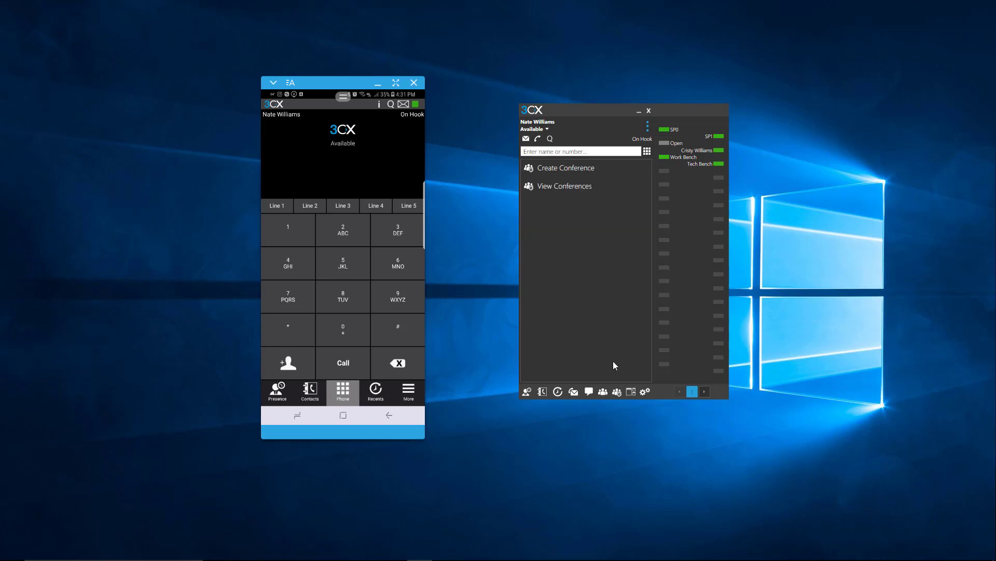
click(560, 170)
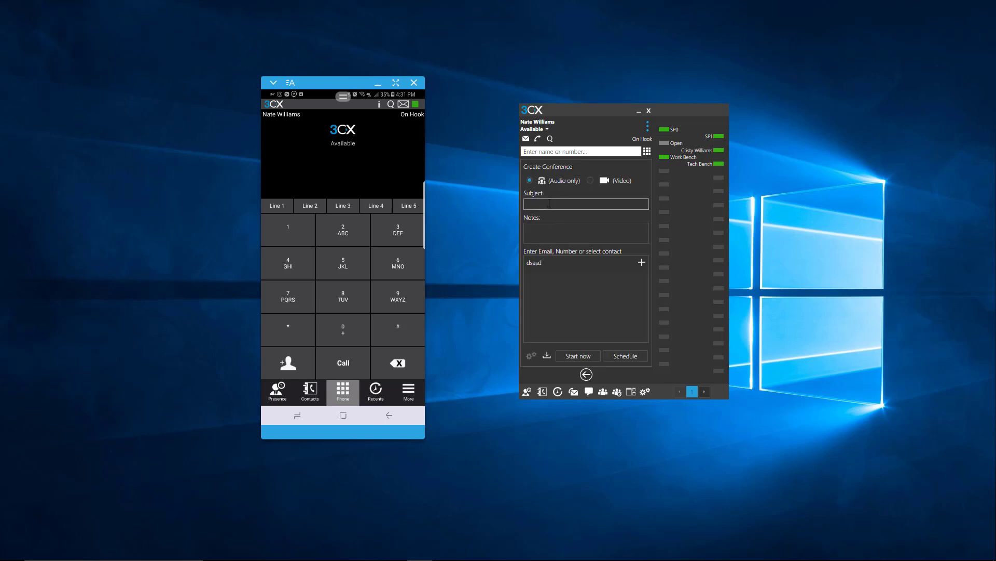
text(asdfadf)
click(557, 235)
text(asdfasdf)
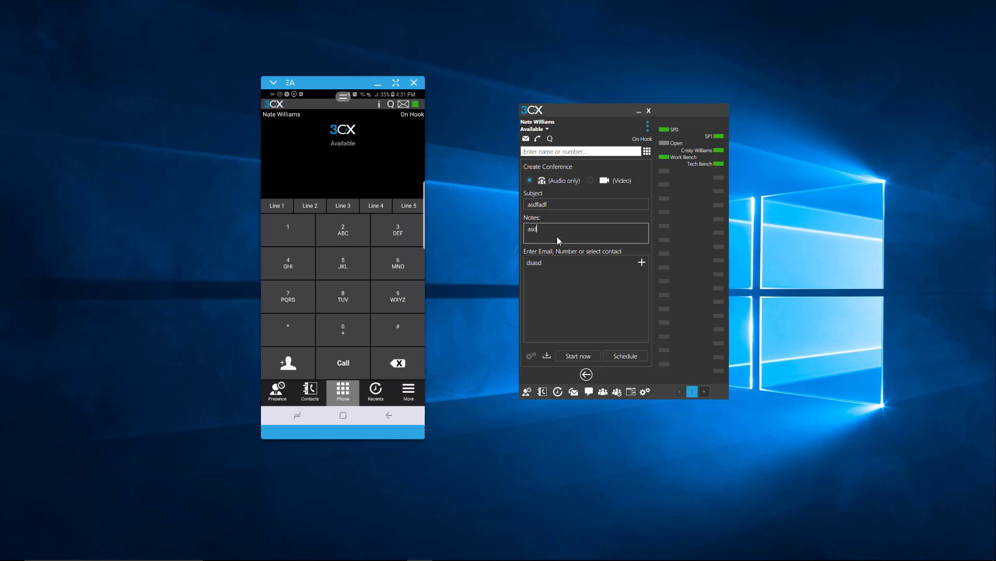
click(566, 262)
key(BackSpace)
click(586, 374)
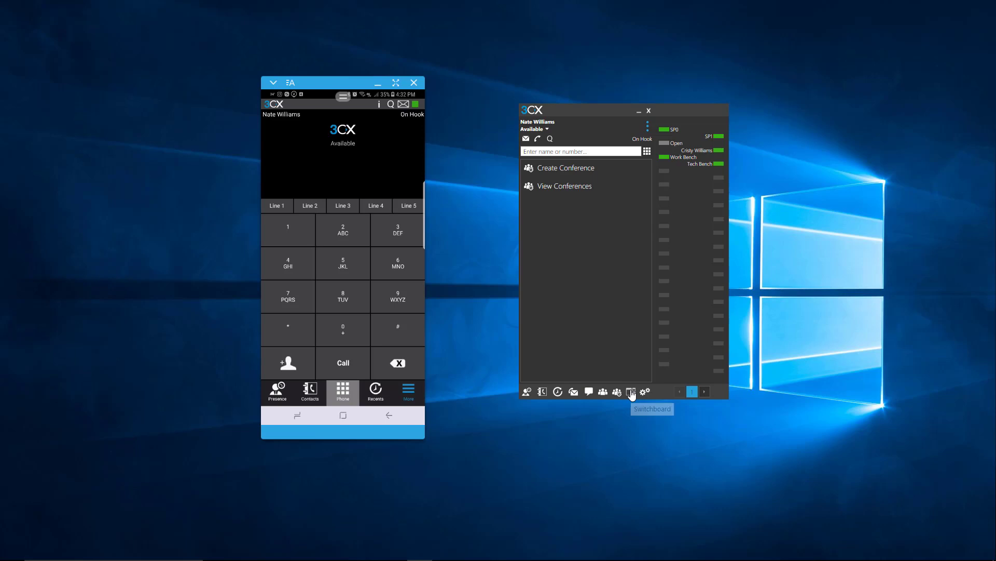
Step: Examine the switchboard in the Manager, Receptionist and User views, and close its window
click(631, 393)
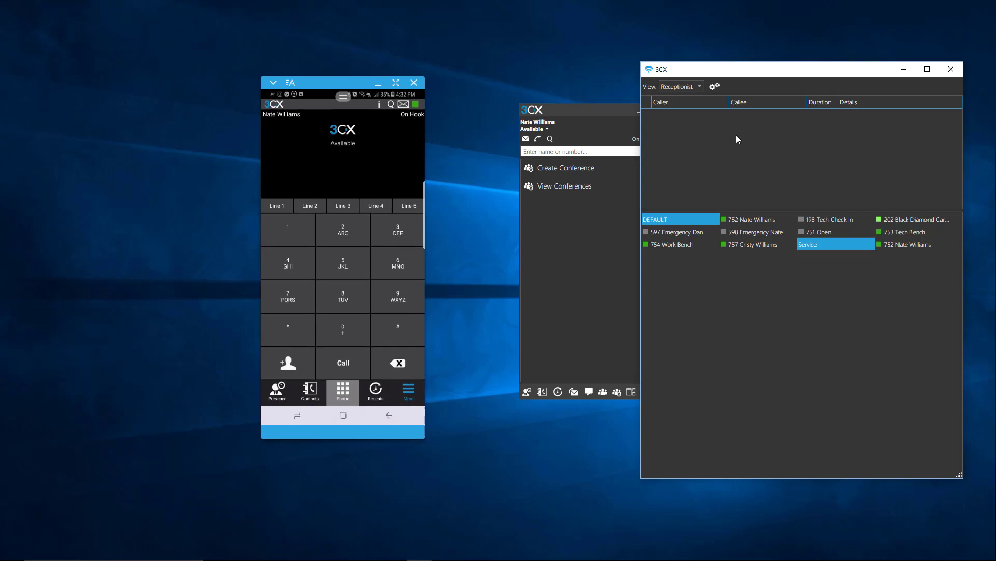
click(698, 87)
click(689, 120)
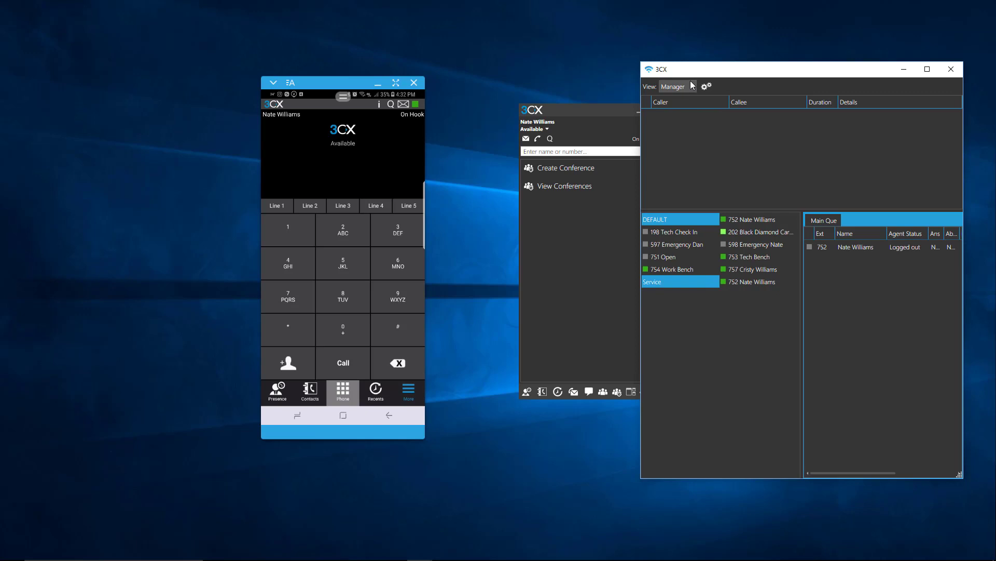
click(684, 110)
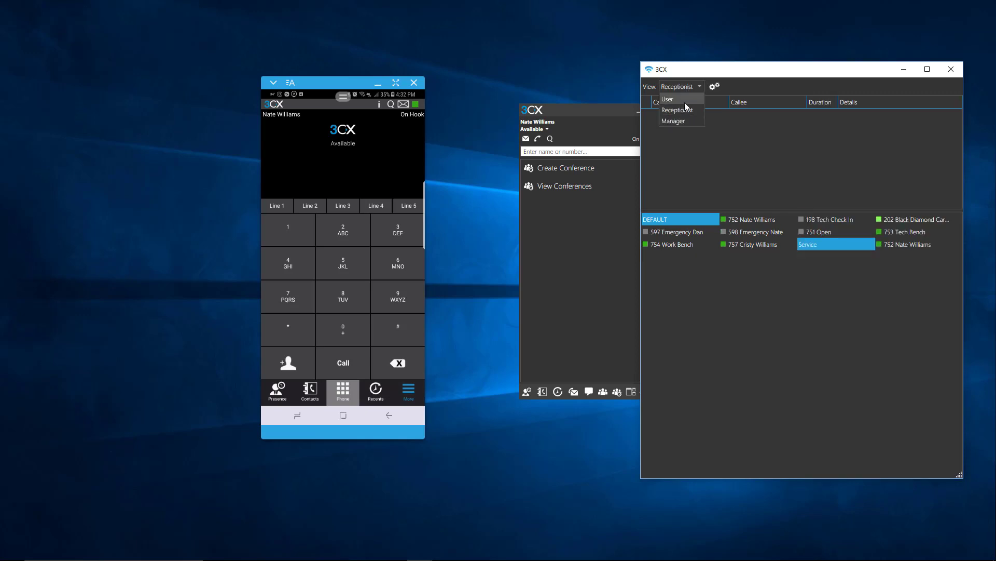
click(684, 100)
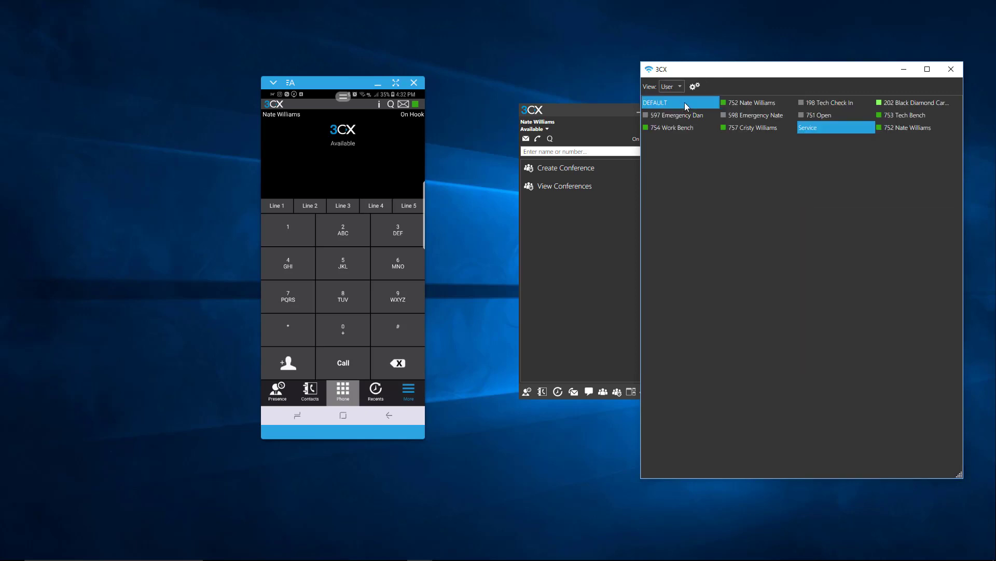
click(951, 69)
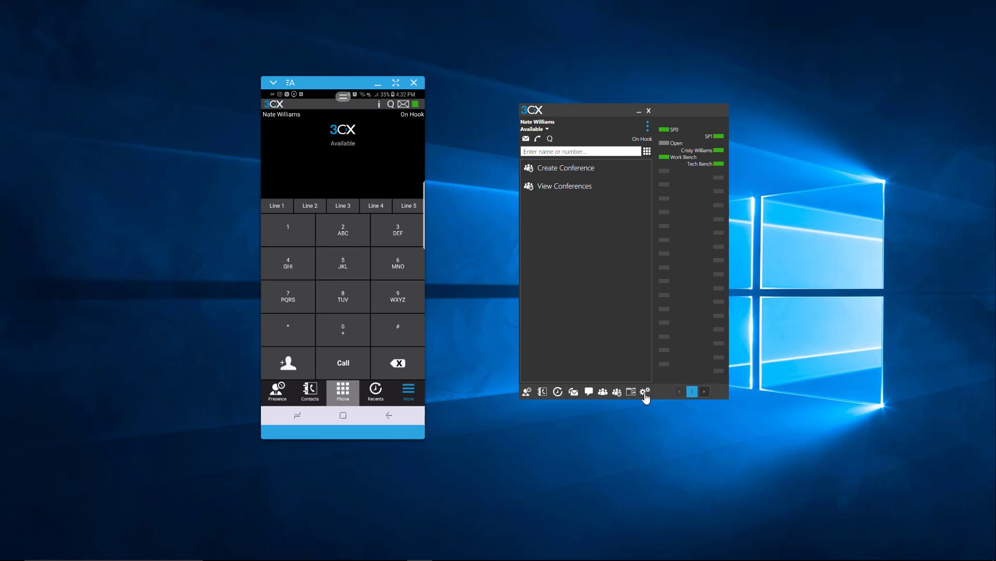
Step: Review the call recordings list in the desktop client's settings, and return to the settings list
click(645, 392)
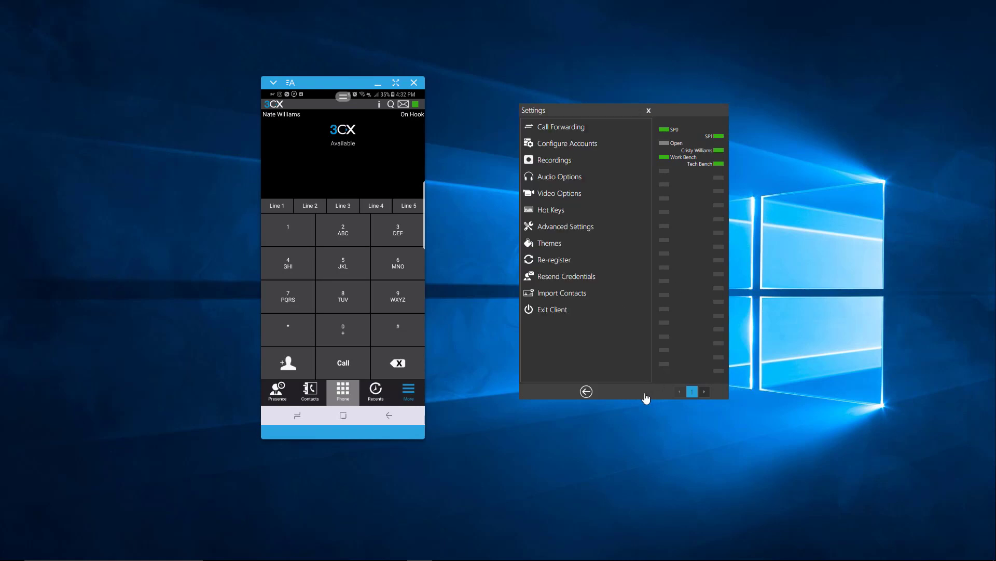
click(551, 160)
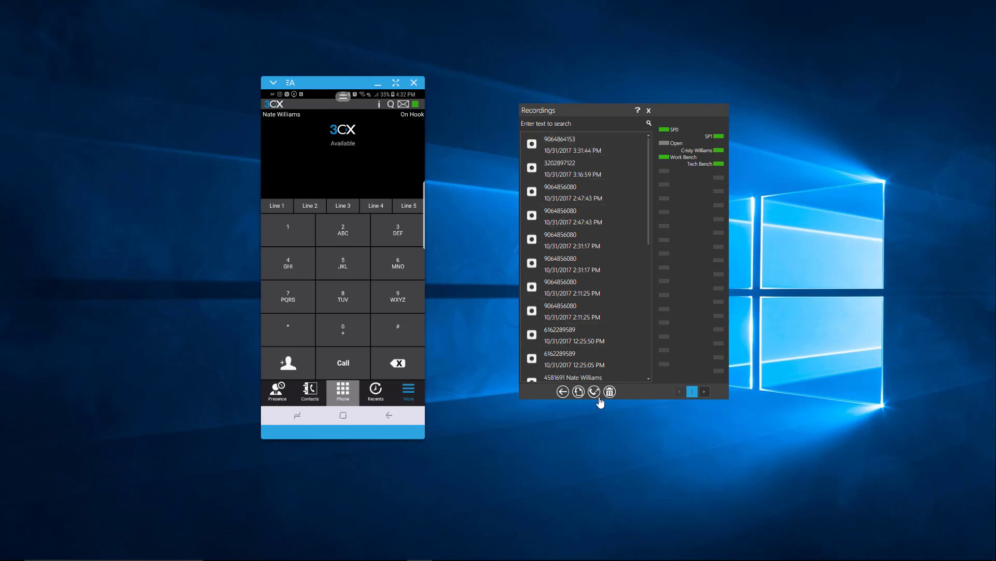
click(563, 391)
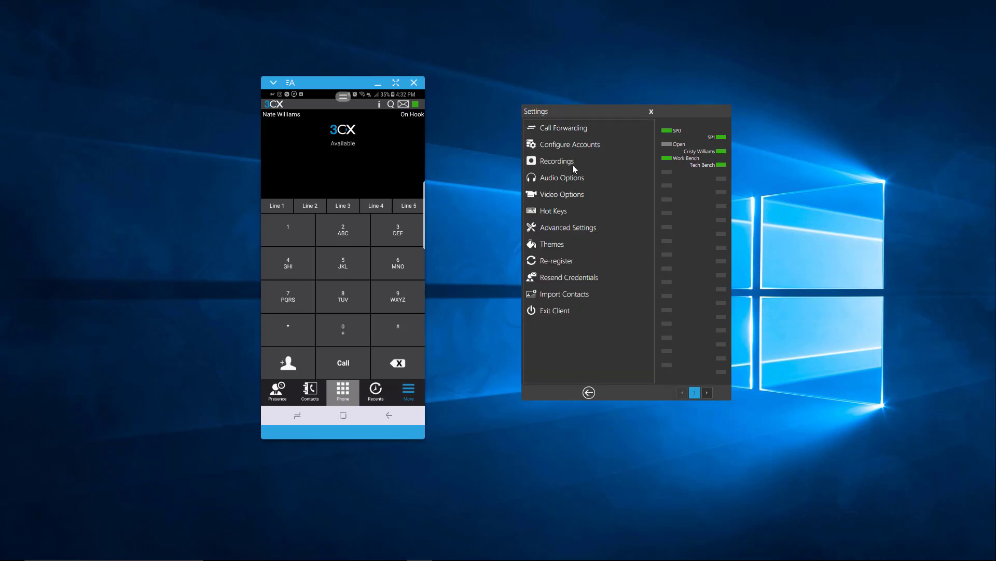
Step: Inspect the video resolution, bandwidth, frame rate and camera choices in Video Options, cancelling without changes
click(568, 196)
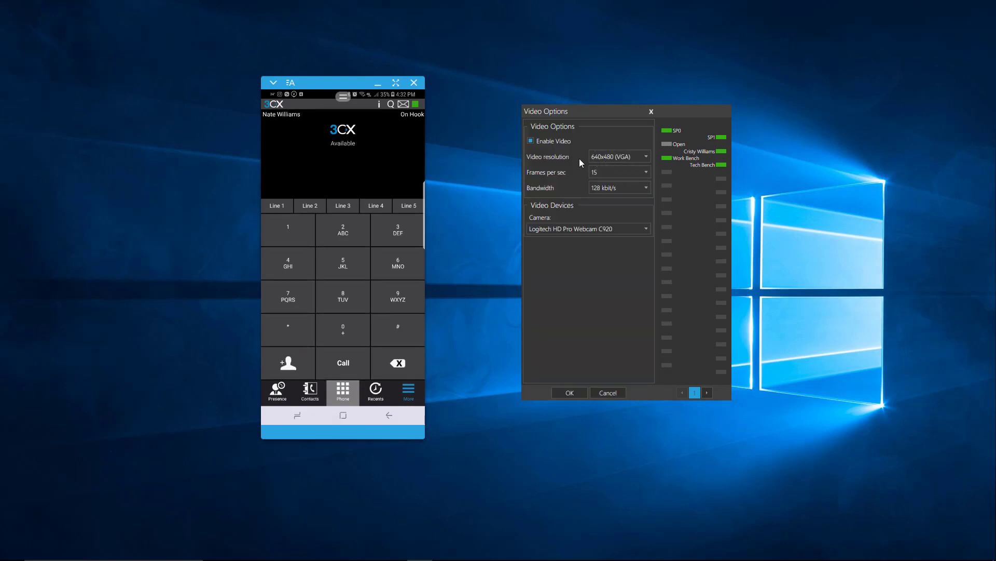
click(645, 156)
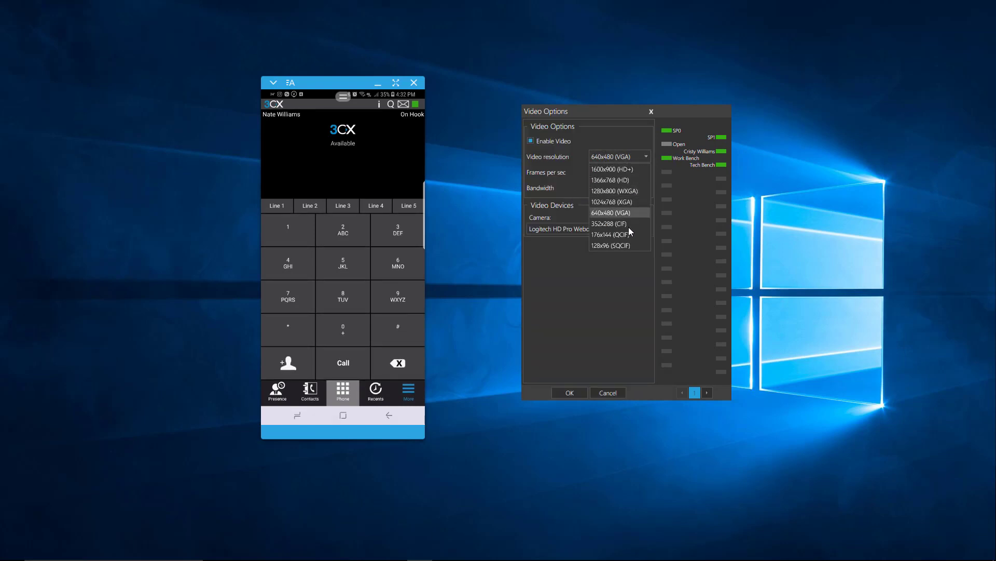
click(595, 141)
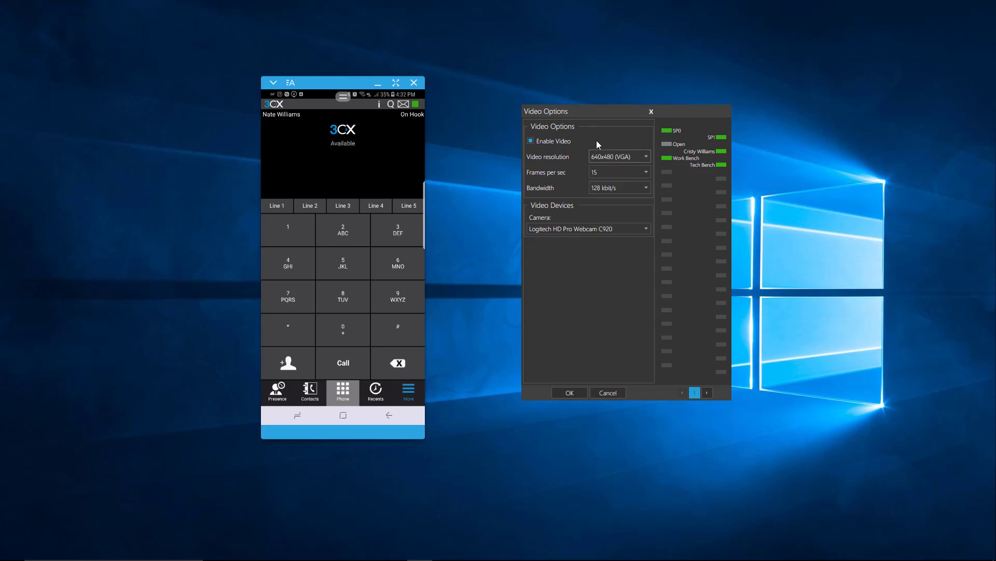
click(646, 188)
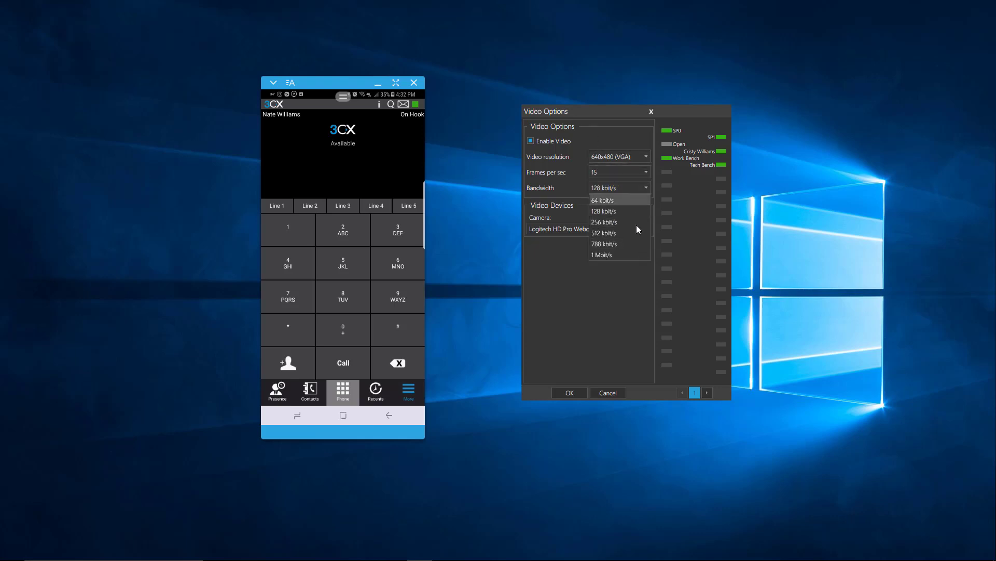
click(609, 210)
click(645, 172)
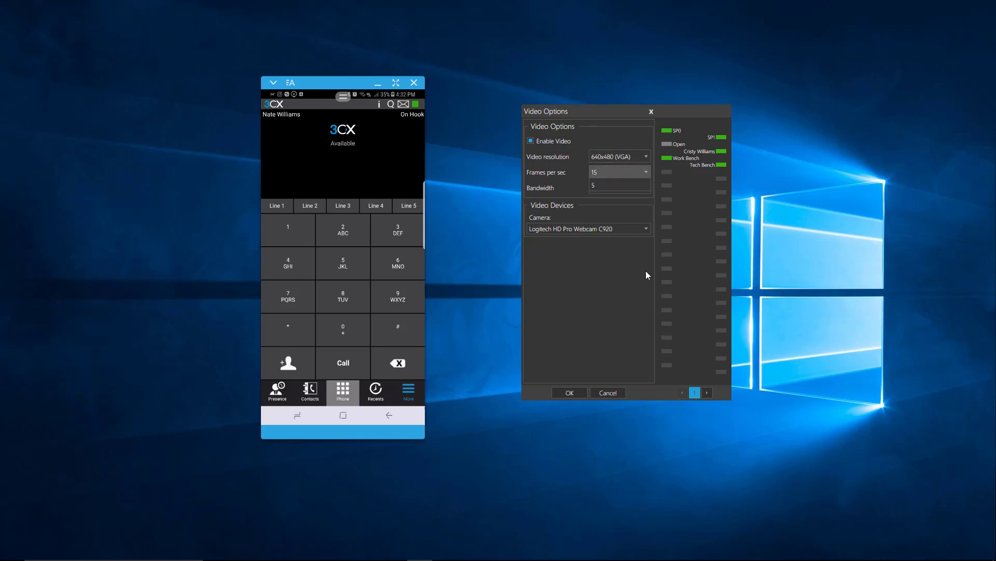
click(595, 258)
click(644, 229)
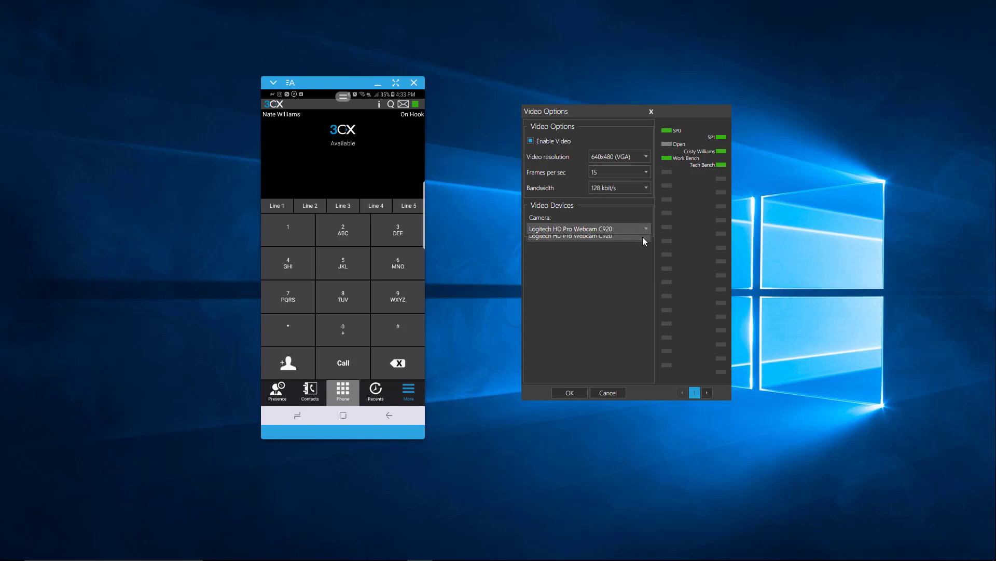
click(622, 229)
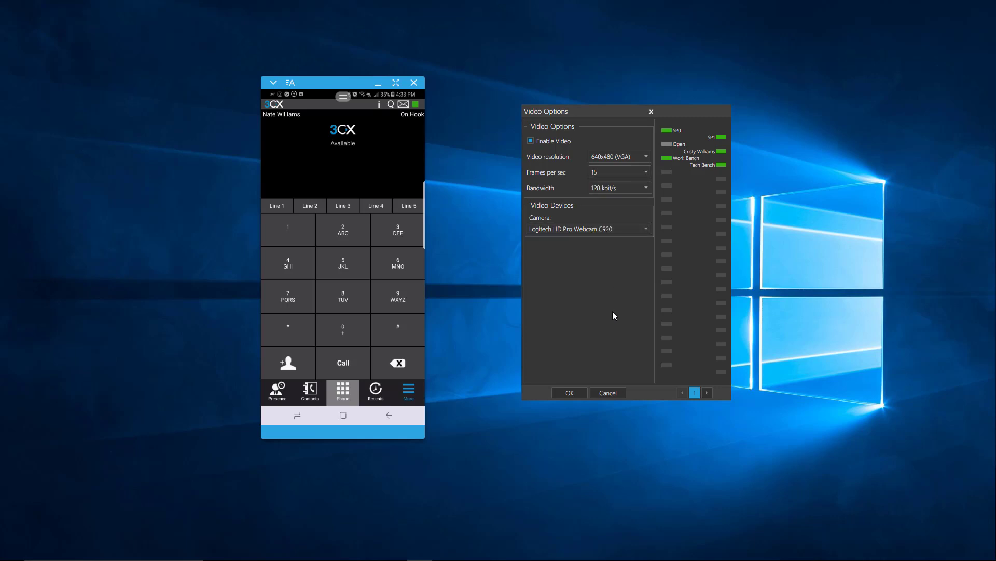
click(608, 392)
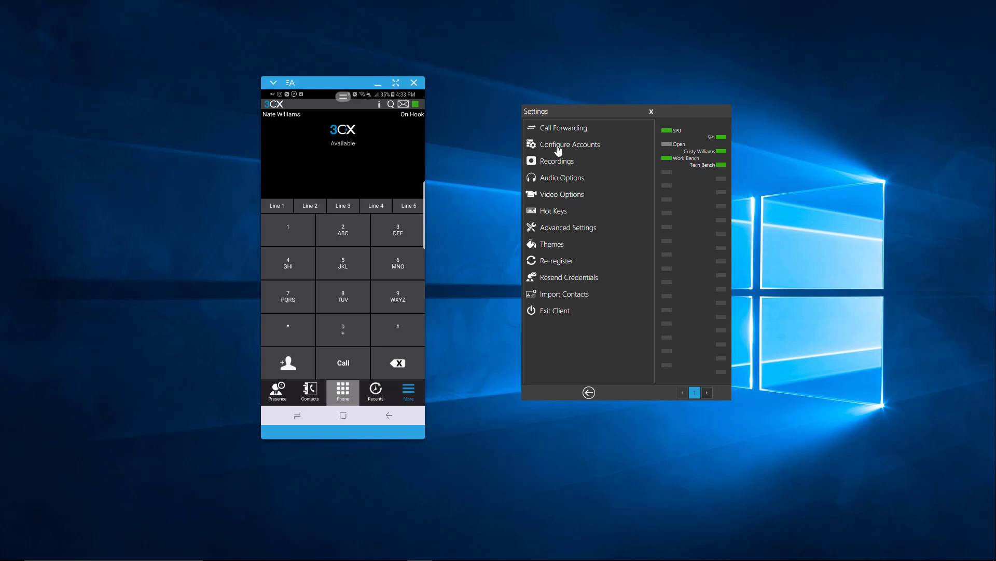
Step: Review the hot key assignments for call actions, and leave the desktop client's settings
click(560, 213)
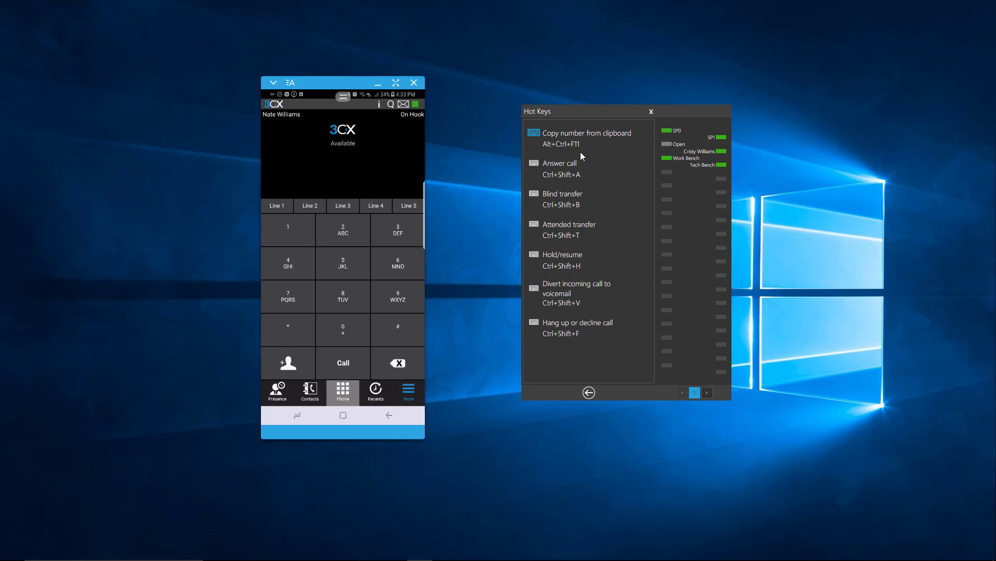
click(589, 393)
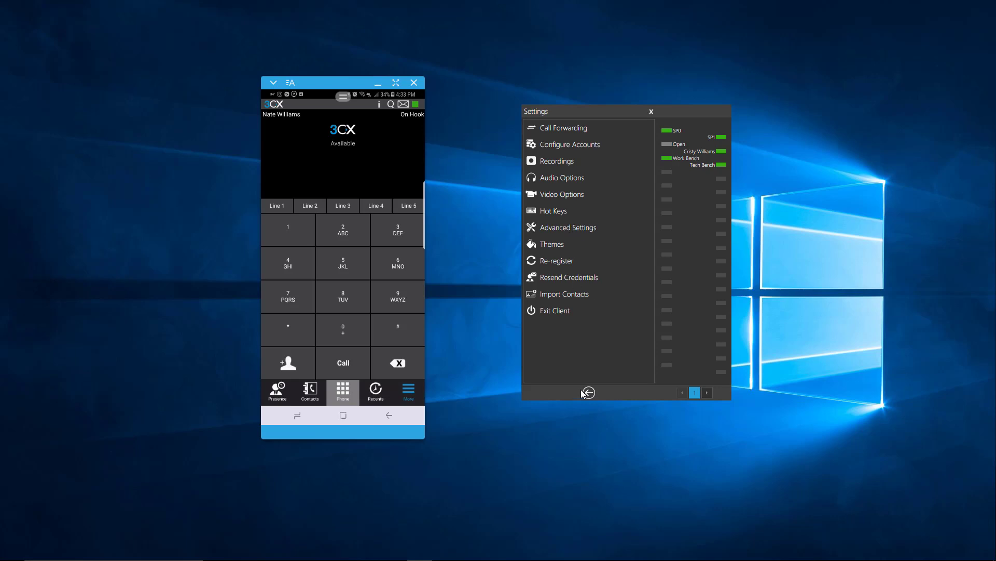
click(589, 393)
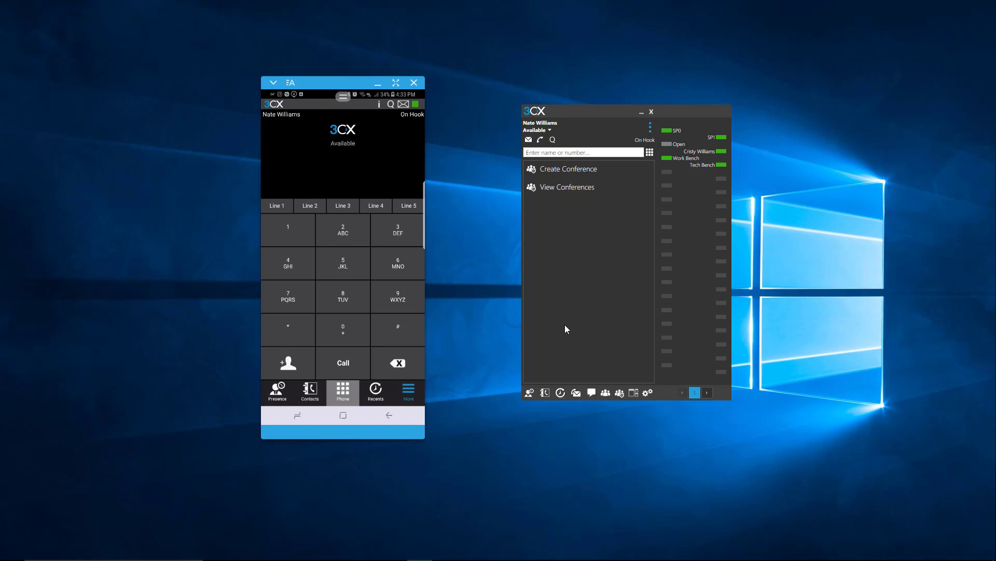
Step: View the desktop client's dialpad and voicemail section, and return to the presence list
click(576, 153)
click(649, 152)
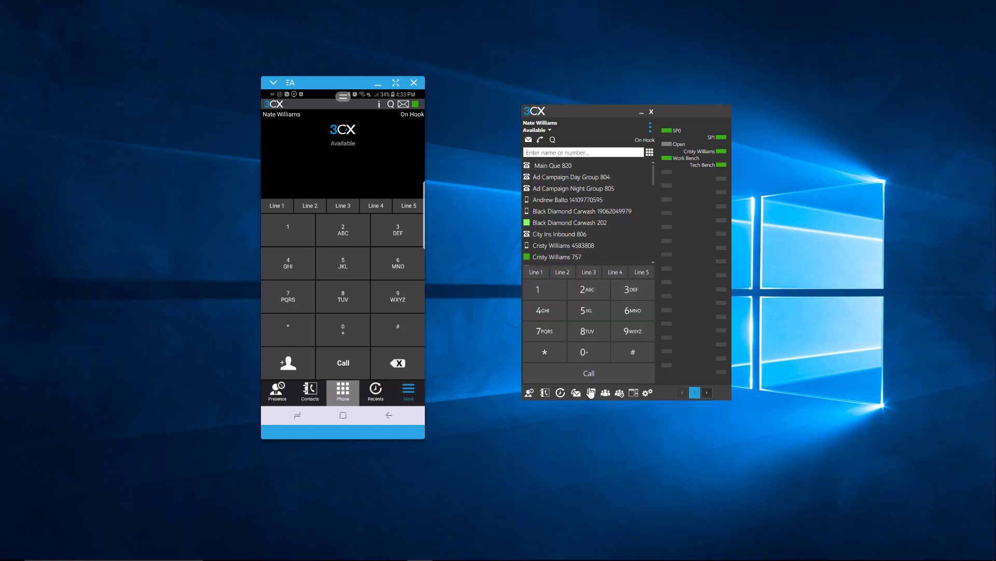
click(576, 393)
click(574, 374)
click(529, 395)
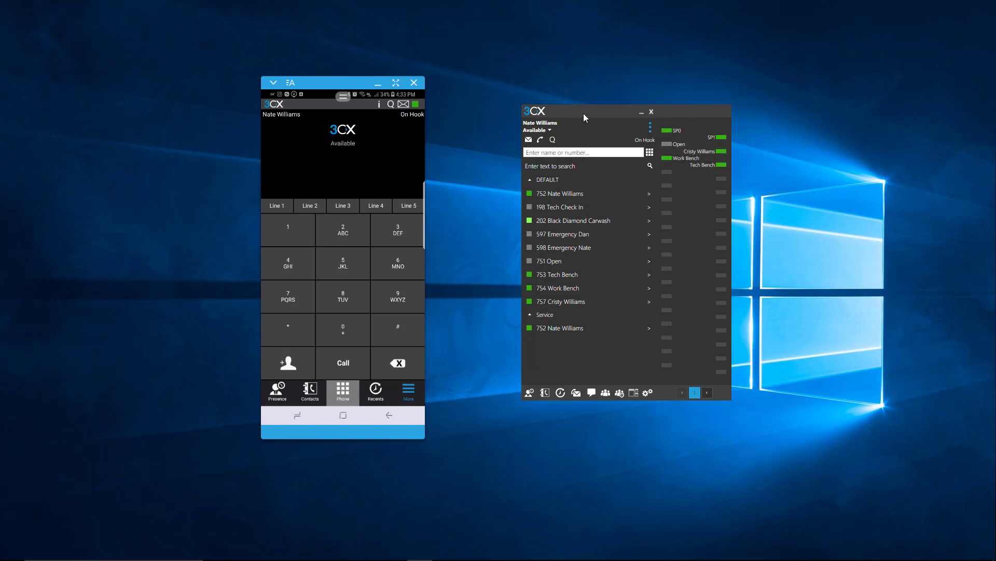
Step: Move the desktop client closer to the phone window and view its dialpad in CTI mode, toggling the phone mode back
drag(583, 113, 547, 111)
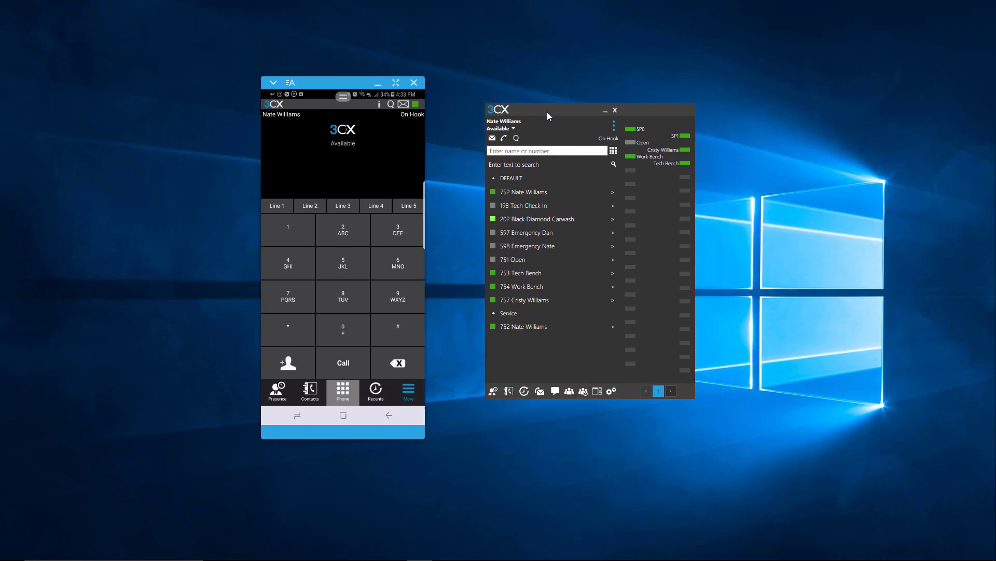
click(504, 139)
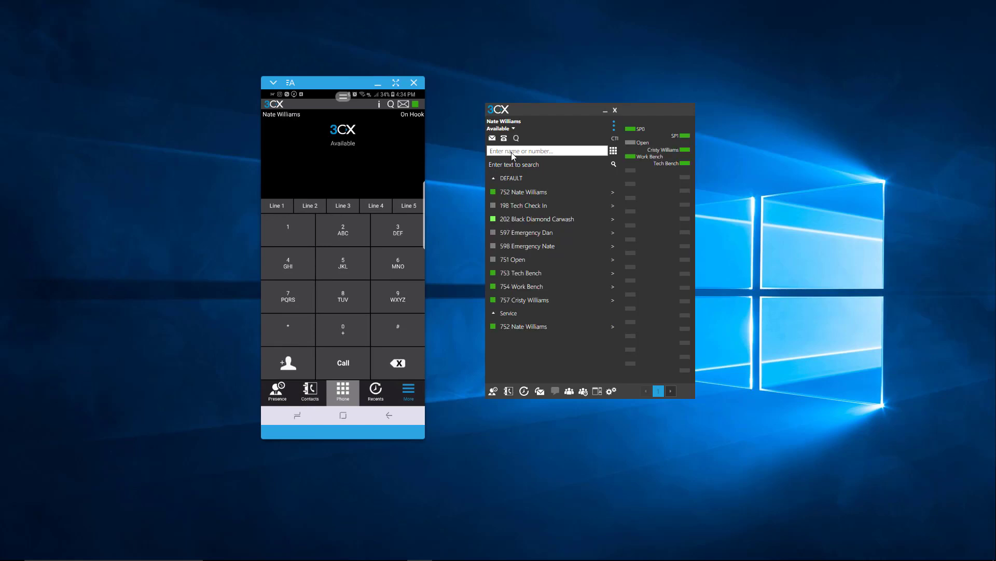
click(613, 151)
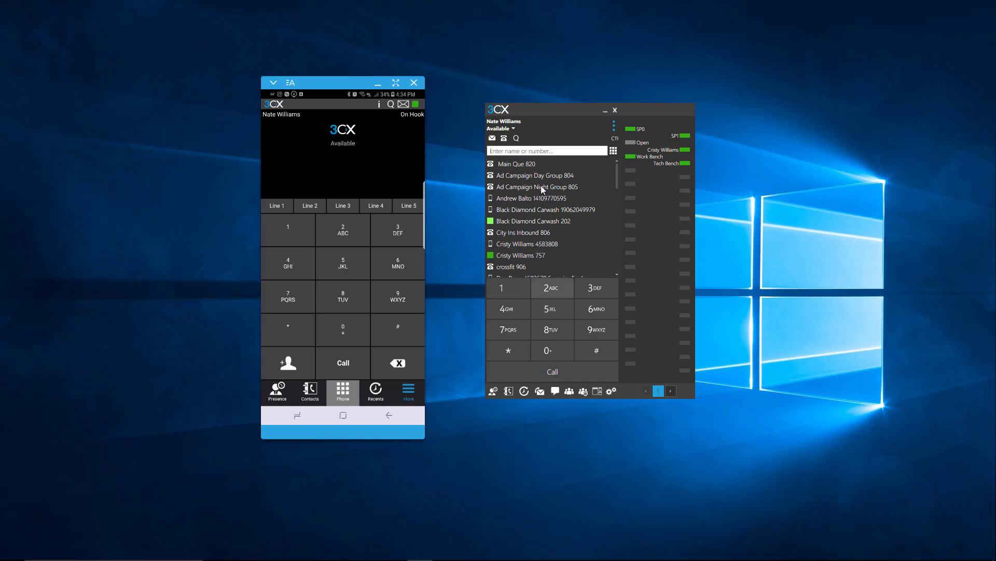
click(504, 138)
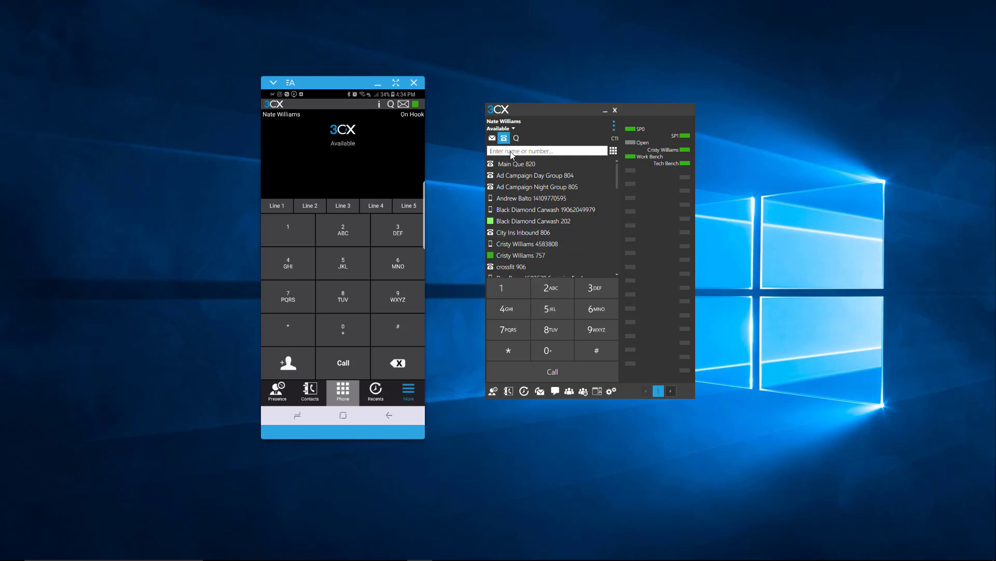